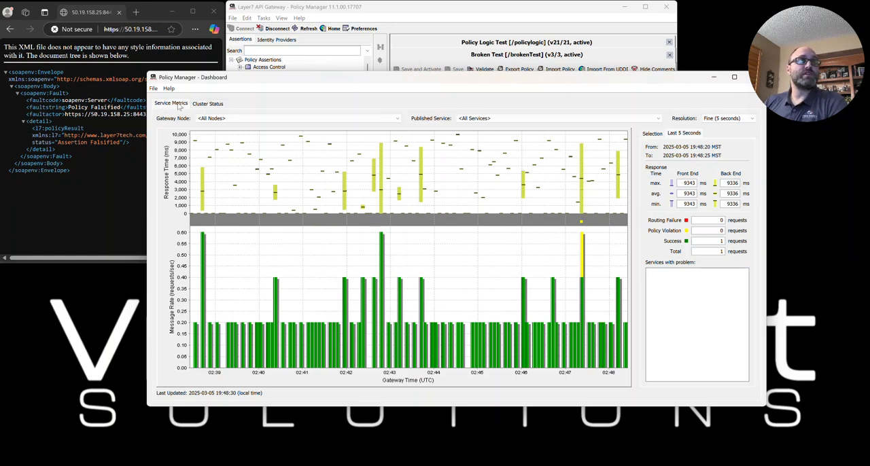
- Check the gateway's cluster status and service statistics, and return to the service metrics
left_click(204, 104)
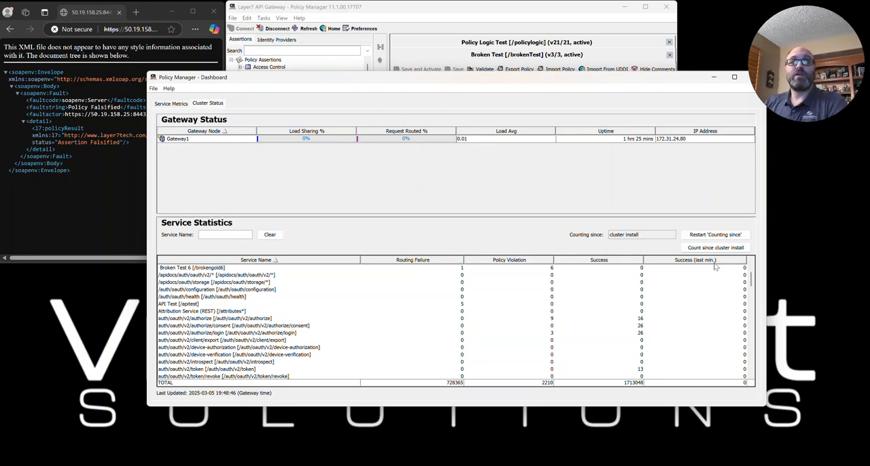
mouse_move(715, 267)
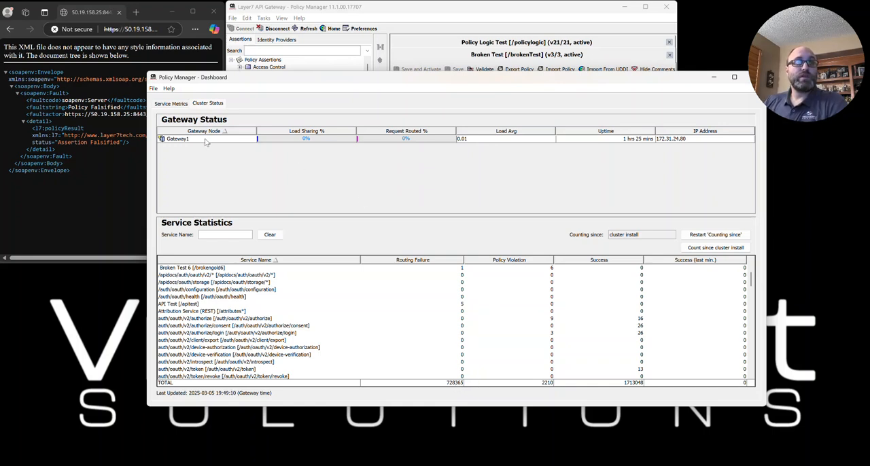
left_click(170, 104)
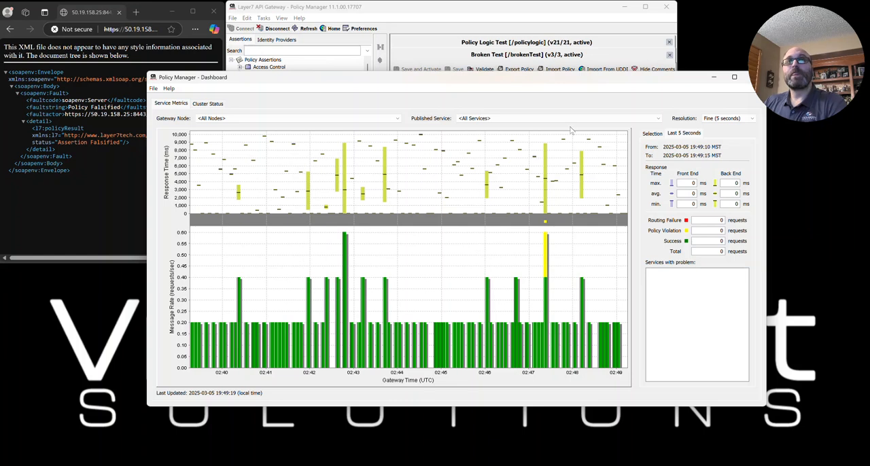
- Review the available gateway node and published service filters, keeping all nodes and all services selected
left_click(239, 119)
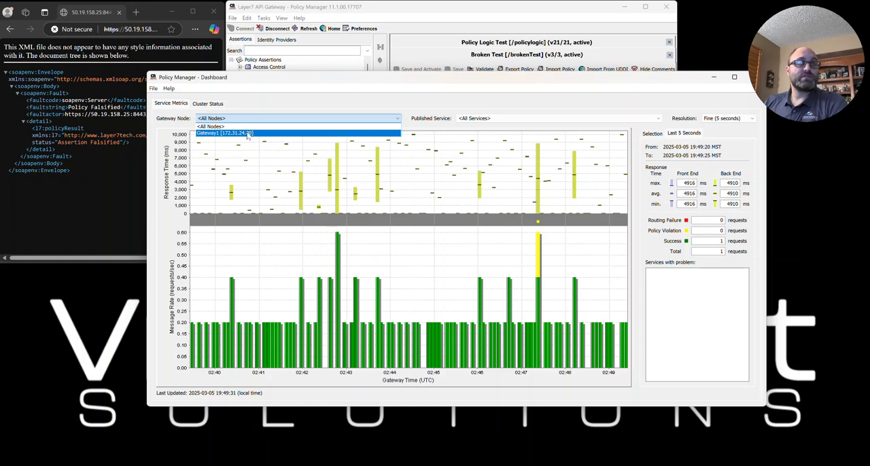
left_click(275, 104)
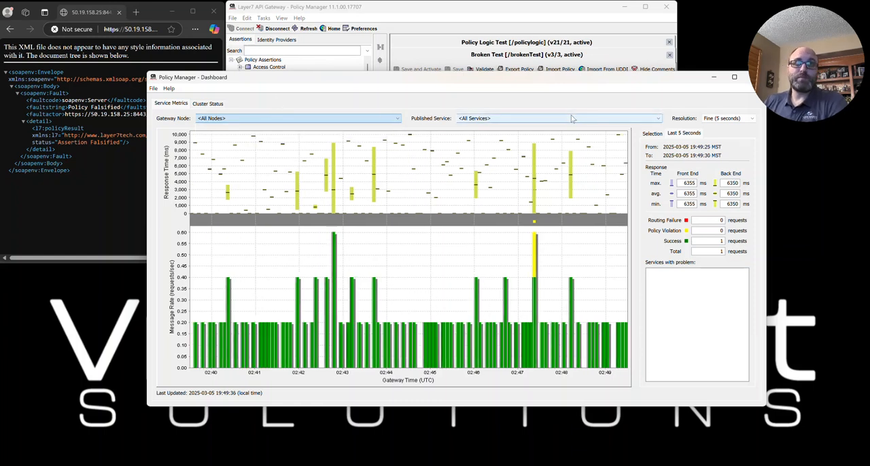
left_click(659, 121)
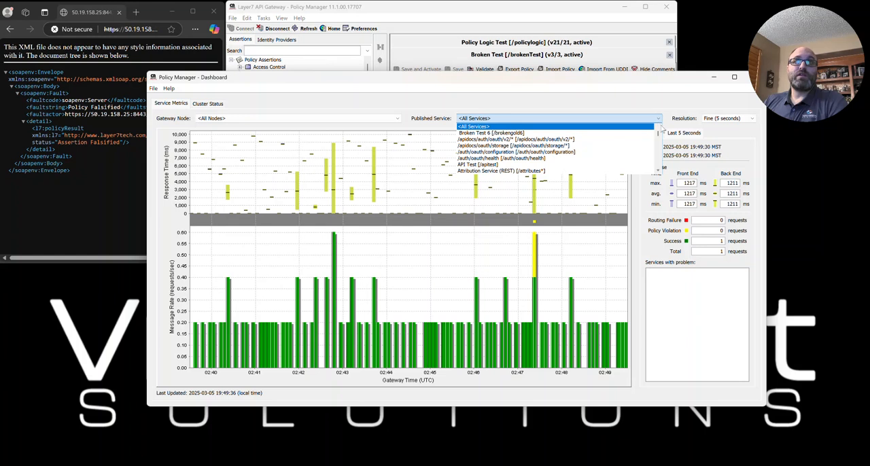
left_click_drag(658, 136, 644, 102)
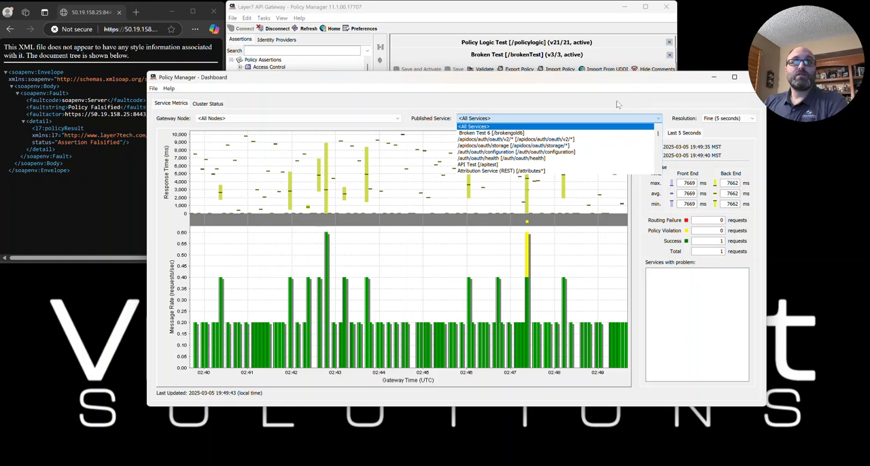
left_click(336, 9)
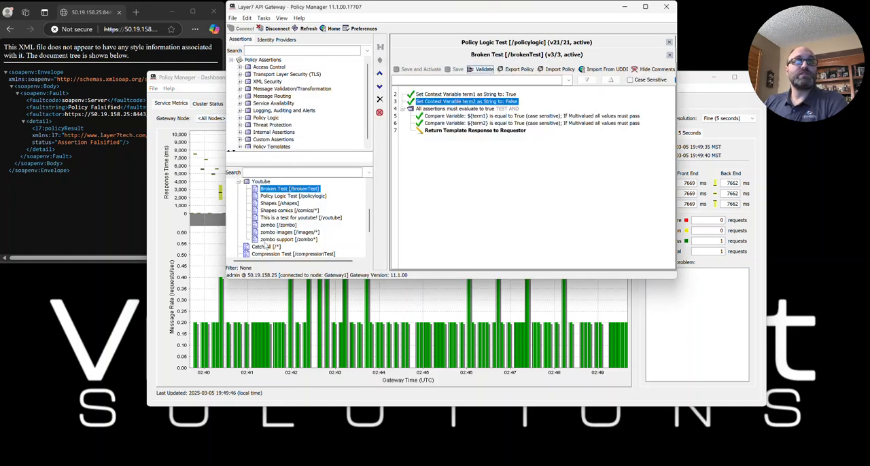
left_click(693, 80)
left_click(646, 118)
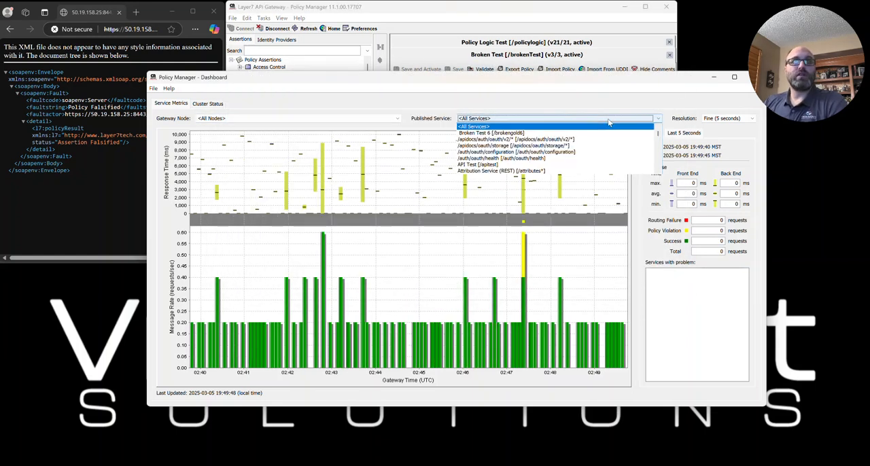
left_click_drag(658, 136, 661, 161)
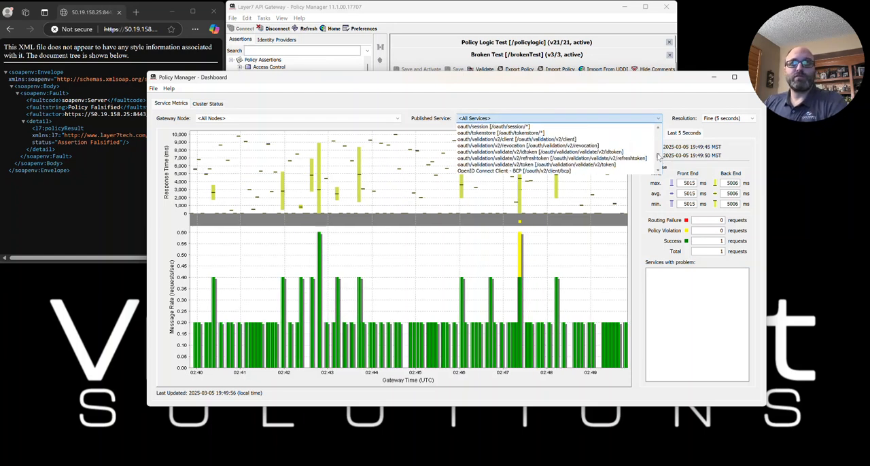
left_click_drag(657, 157, 659, 129)
left_click(621, 104)
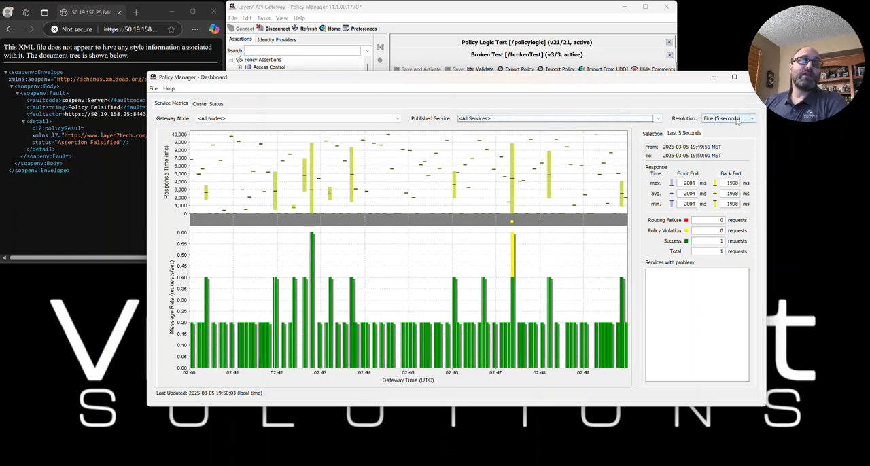
- Set the metrics resolution to Hourly and examine the hourly message rate chart
mouse_move(619, 353)
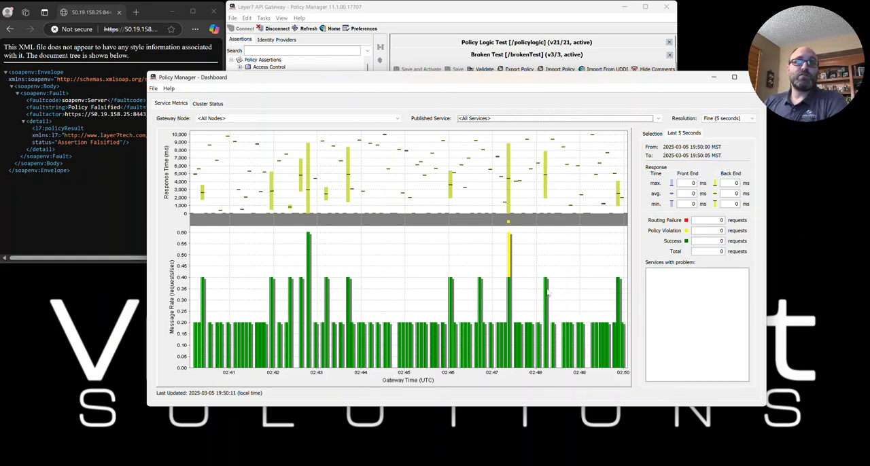
mouse_move(546, 290)
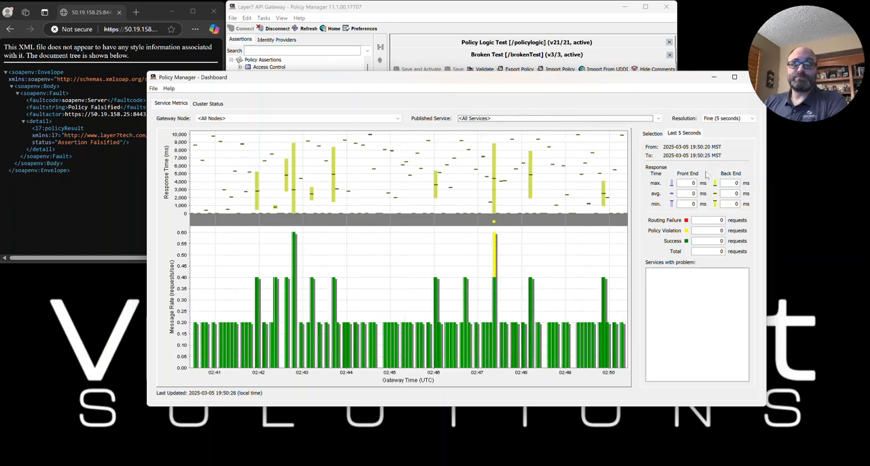
left_click(728, 119)
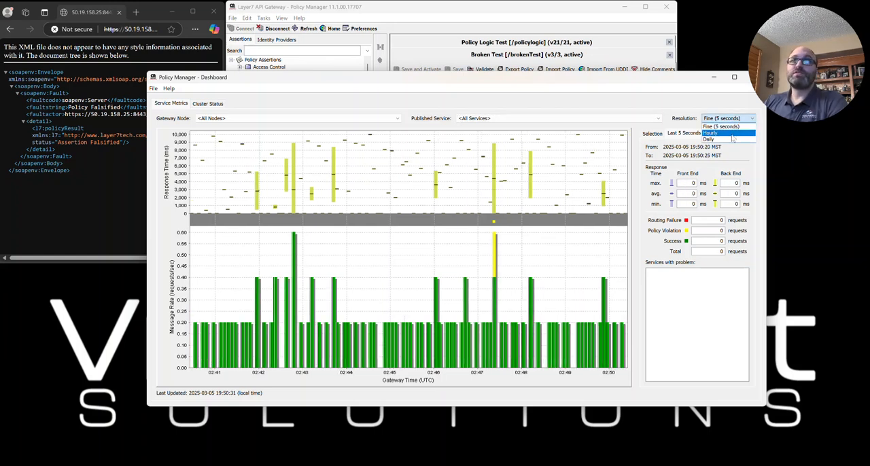
left_click(729, 134)
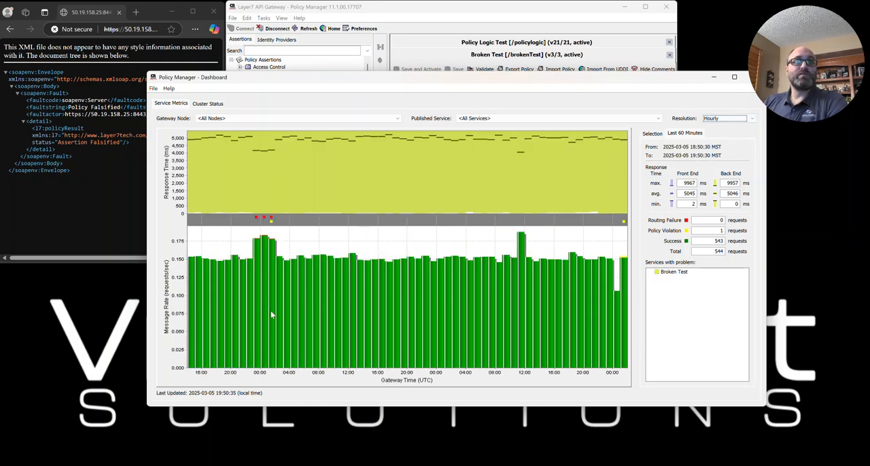
mouse_move(626, 274)
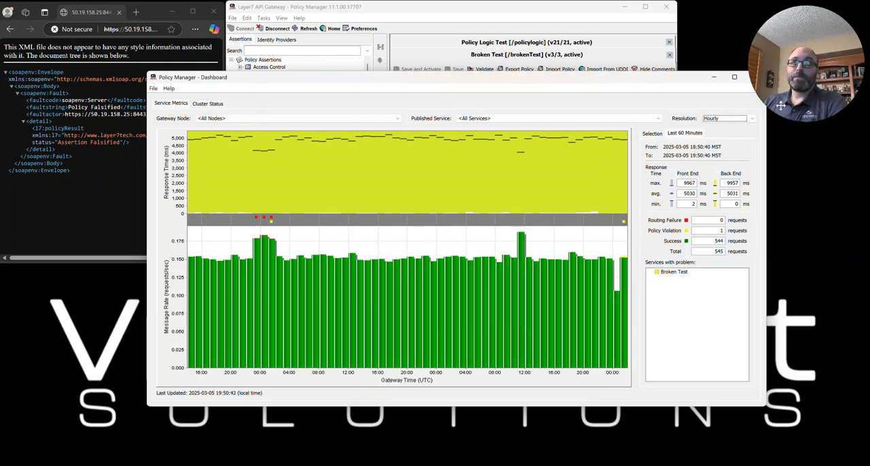
- Set the metrics resolution to Daily and examine the daily message rate bars
left_click(751, 119)
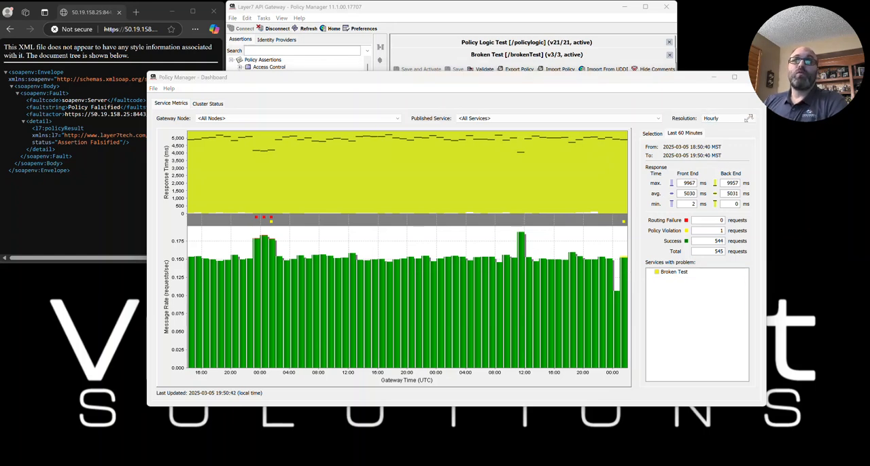
left_click(734, 118)
left_click(715, 142)
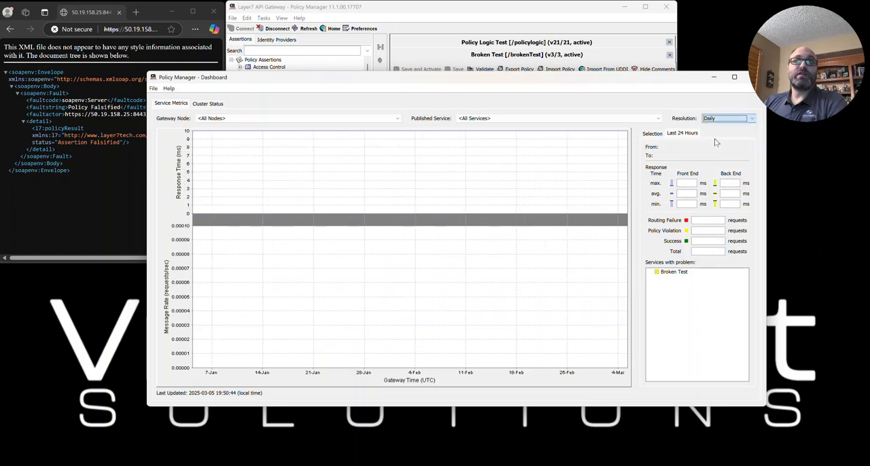
mouse_move(592, 333)
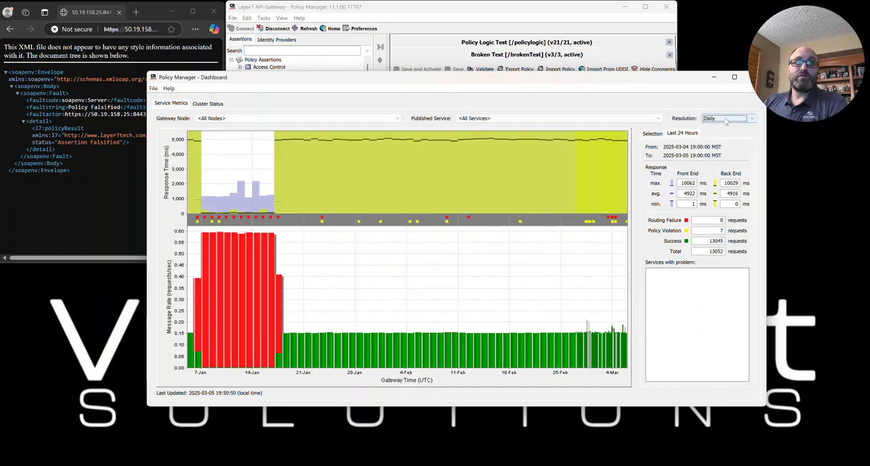
mouse_move(307, 342)
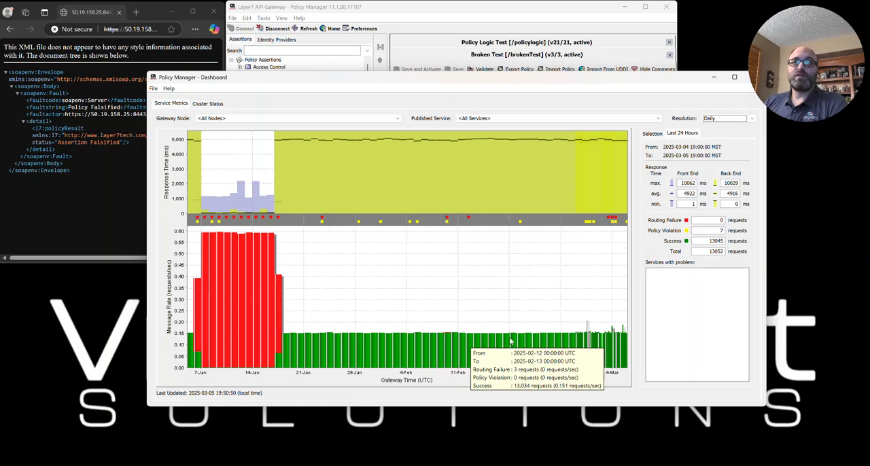
- Switch the resolution to Hourly and back to Daily, and examine the routing failures and policy violations in the daily chart
left_click(707, 119)
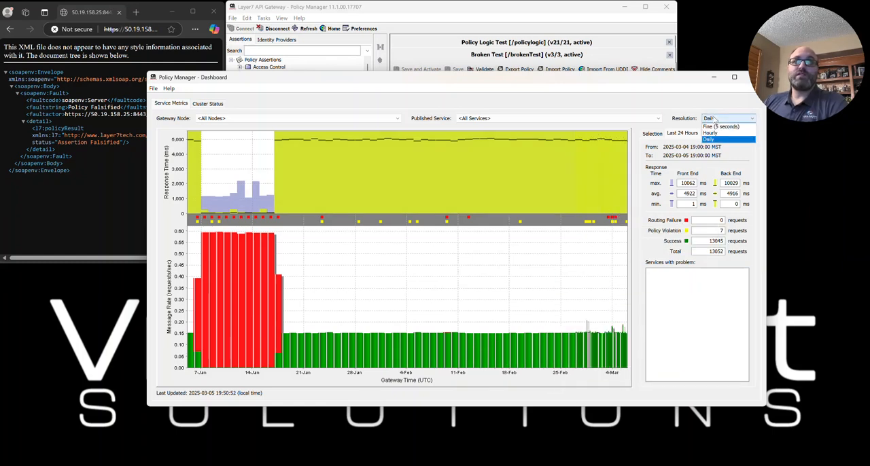
left_click(708, 133)
left_click(710, 118)
left_click(708, 139)
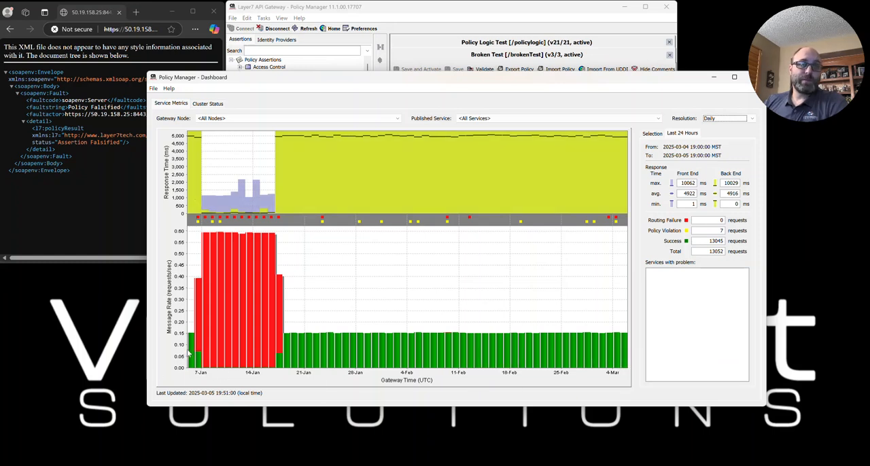
mouse_move(191, 352)
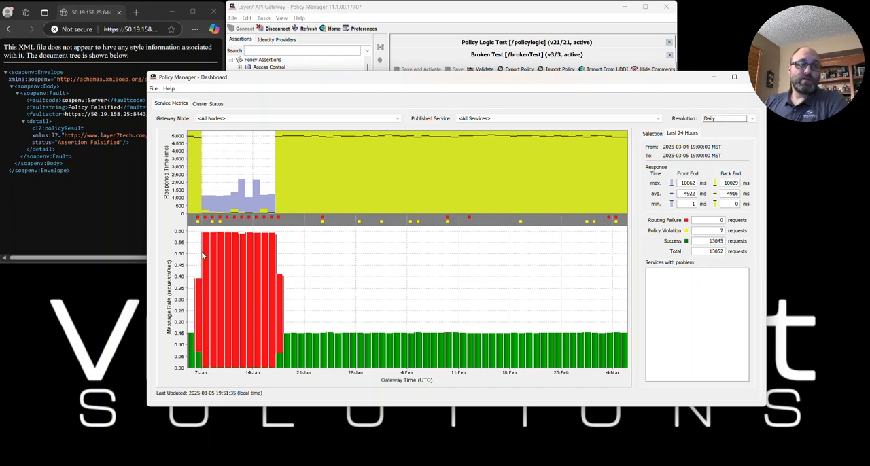
mouse_move(205, 289)
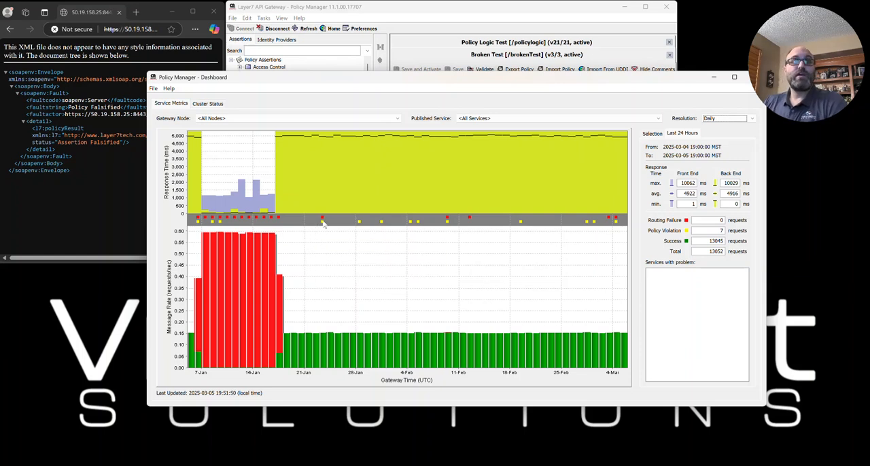
mouse_move(324, 226)
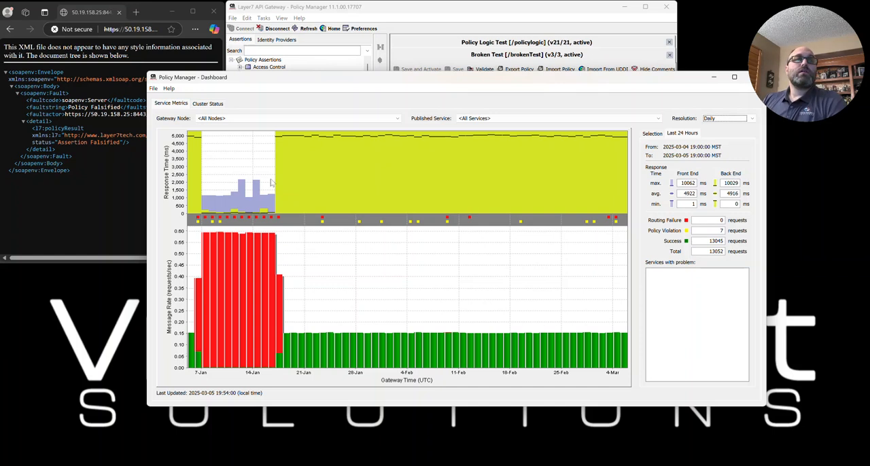
- Set the metrics resolution to Fine (5 seconds) and resend the brokenTest request in the browser
left_click(722, 118)
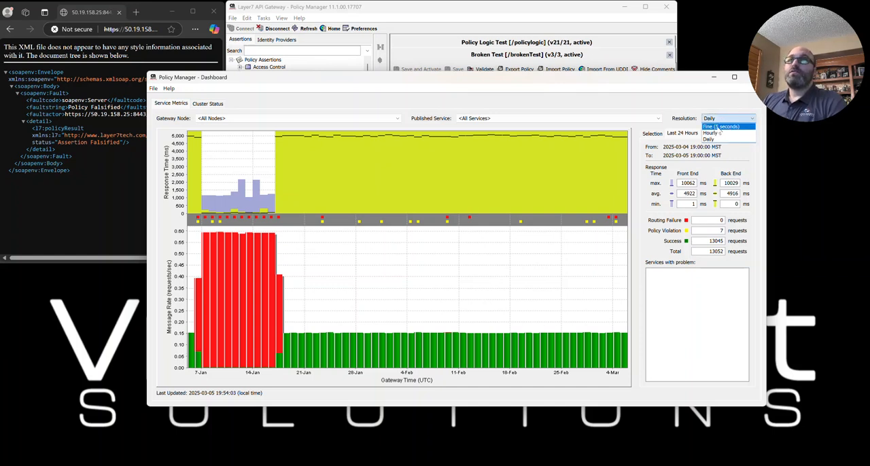
left_click(721, 126)
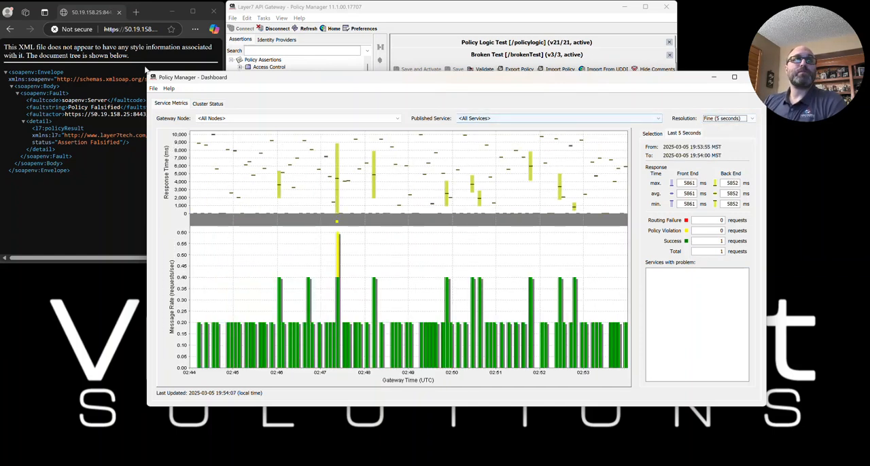
left_click(136, 30)
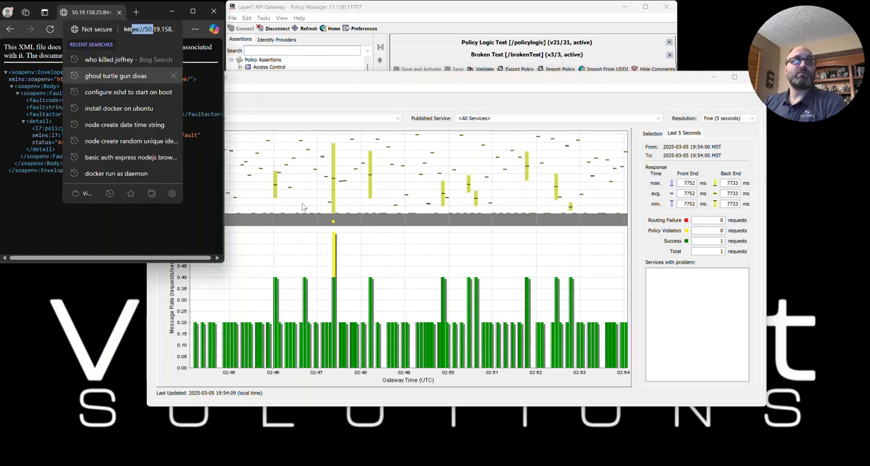
left_click(144, 30)
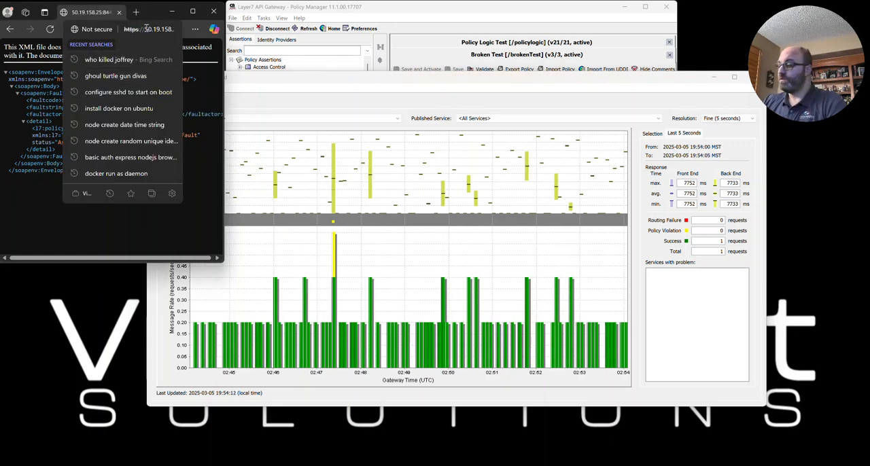
key("Return")
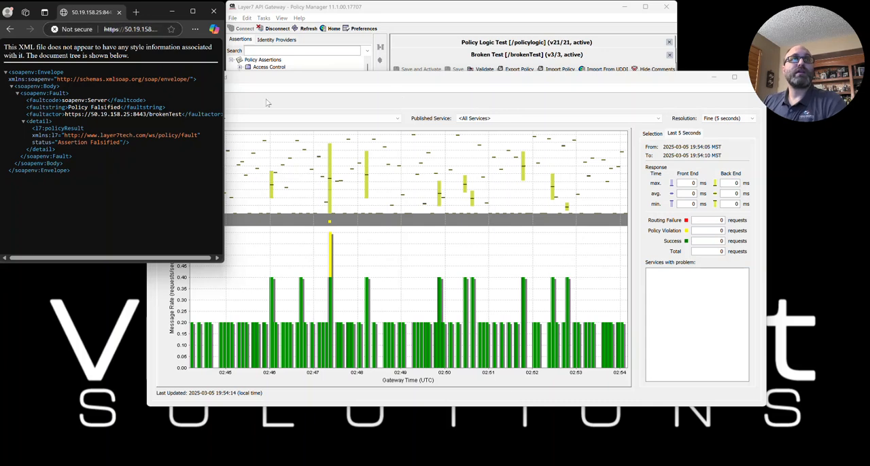
- Back in the Policy Manager dashboard, view the audit events for the newest policy violation bar, close them and inspect the bar's request details
left_click(538, 84)
mouse_move(608, 330)
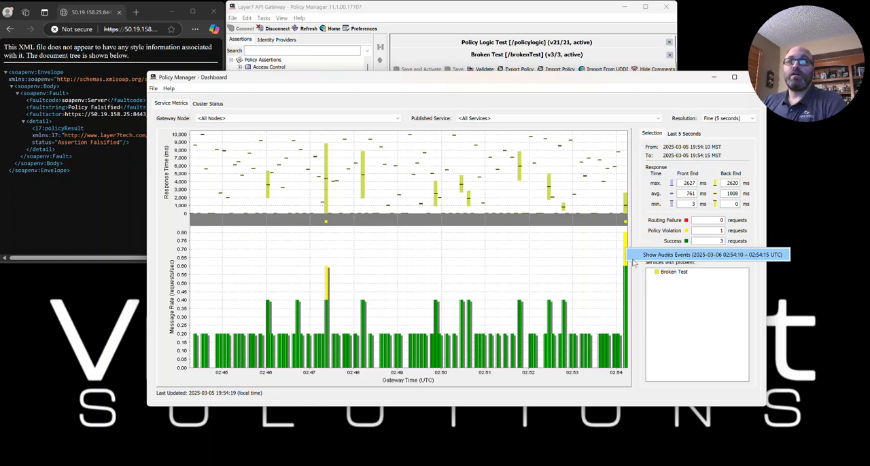
left_click(625, 264)
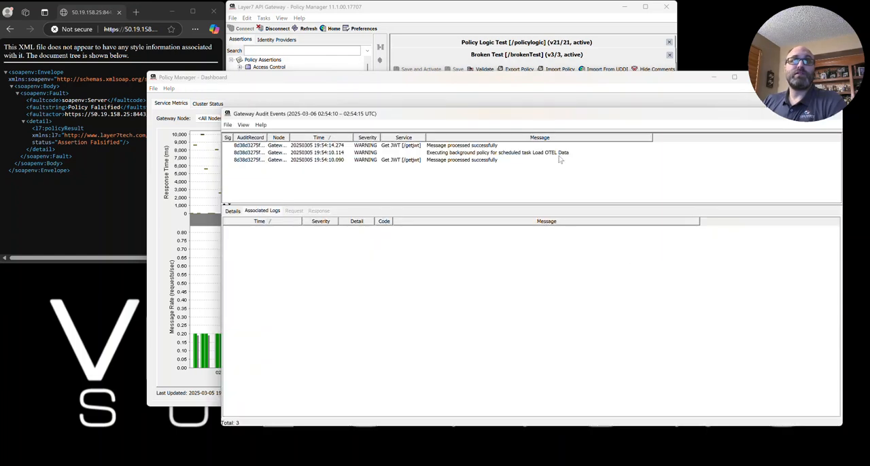
left_click_drag(526, 114, 477, 320)
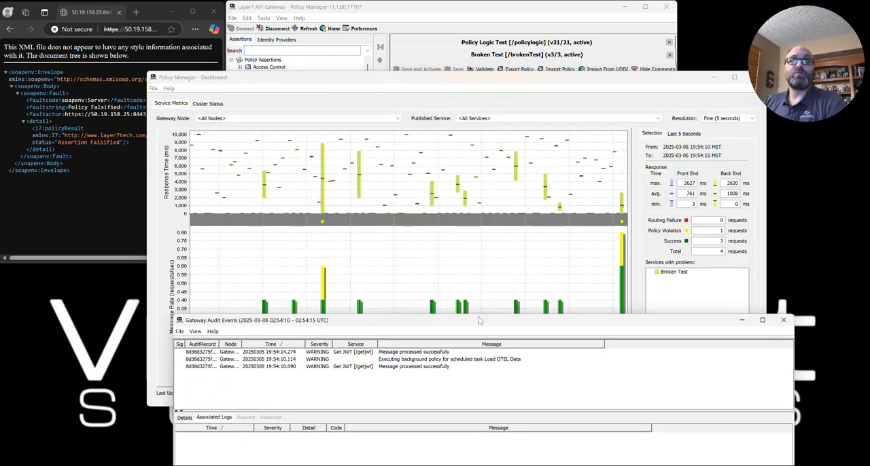
left_click(784, 320)
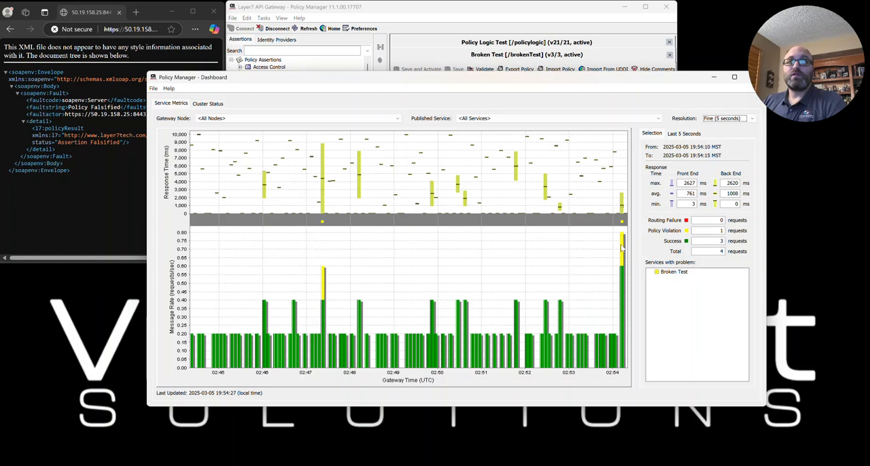
mouse_move(621, 248)
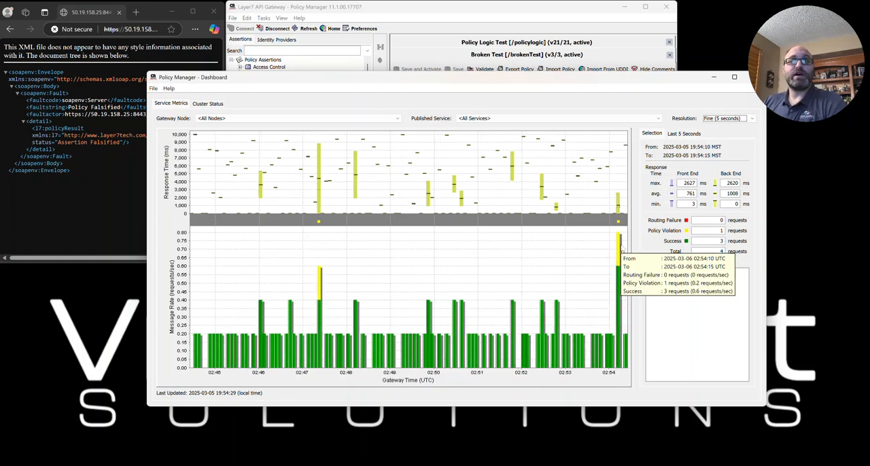
- Inspect the request breakdown of the newest policy violation bar in the message rate chart
right_click(618, 246)
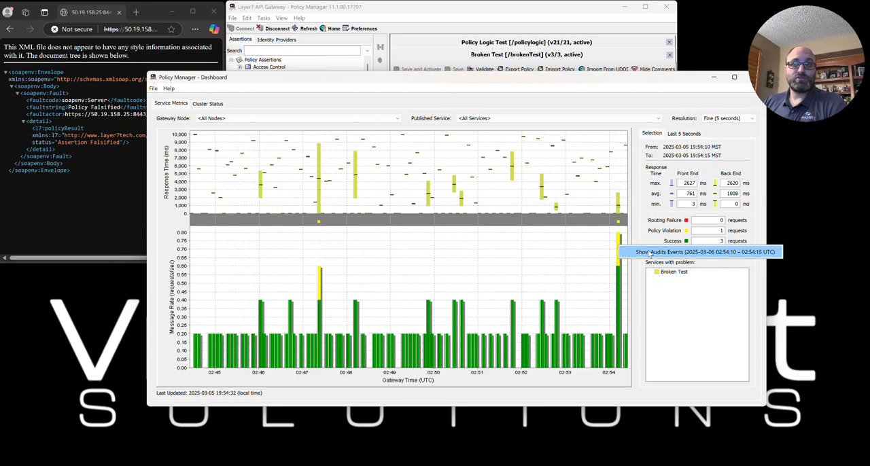
left_click(568, 220)
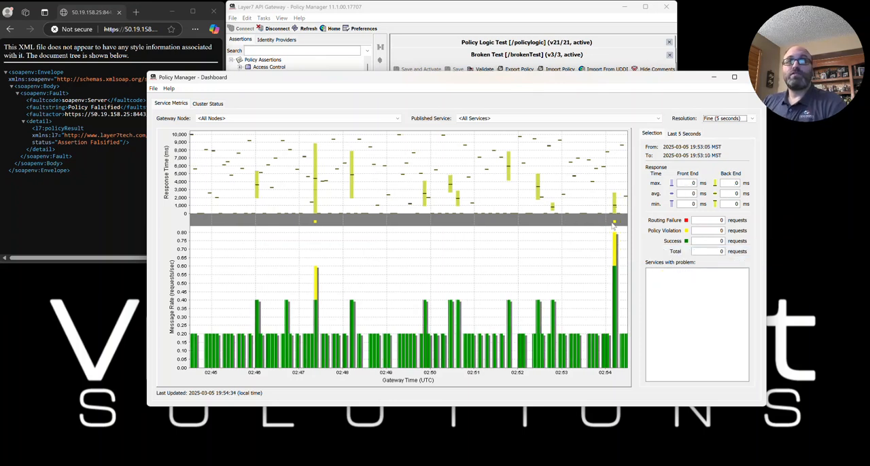
mouse_move(615, 224)
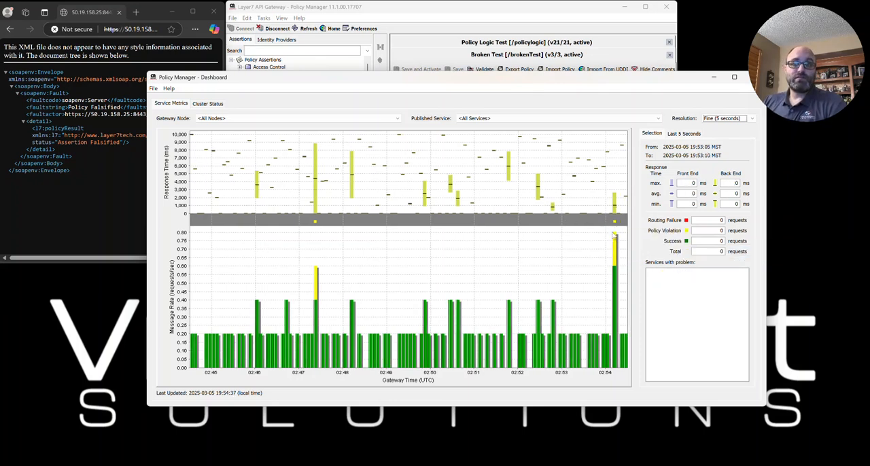
mouse_move(617, 289)
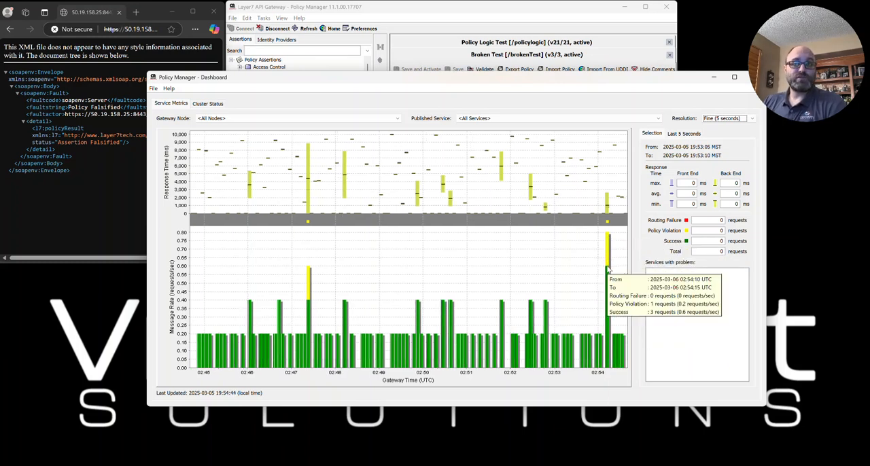
mouse_move(609, 240)
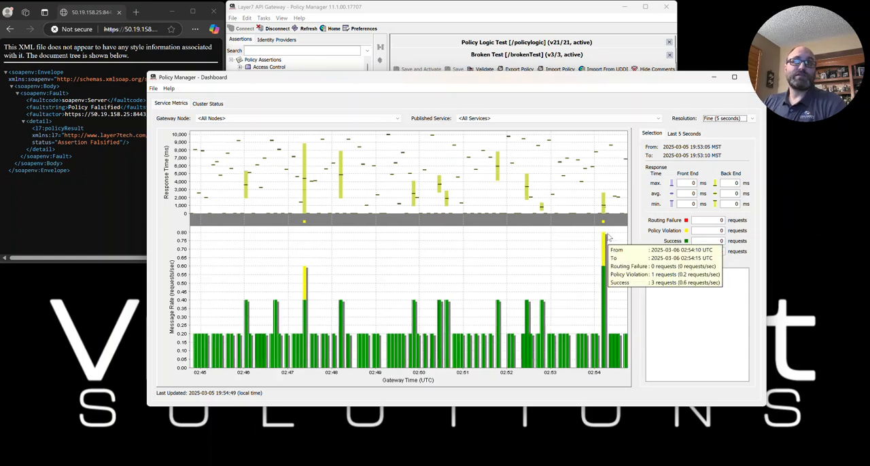
- Show the audit events for the violation bar's 02:54:10 – 02:54:15 UTC interval, examine the listed records and close the events window
right_click(604, 223)
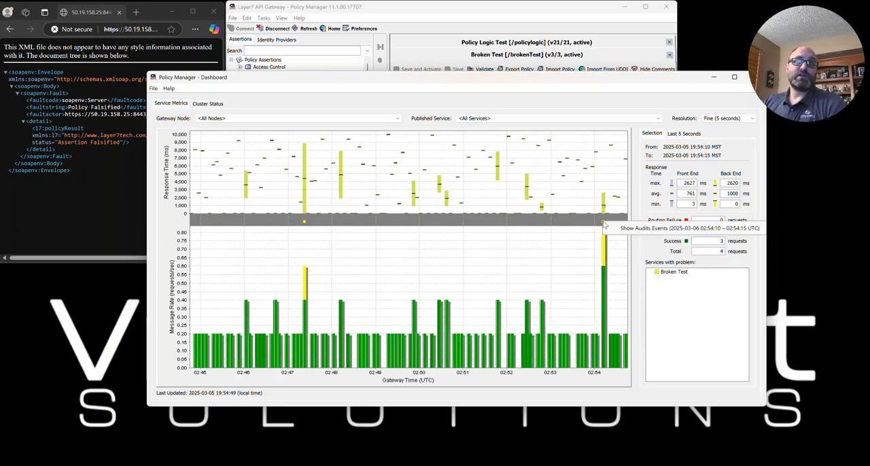
left_click(621, 229)
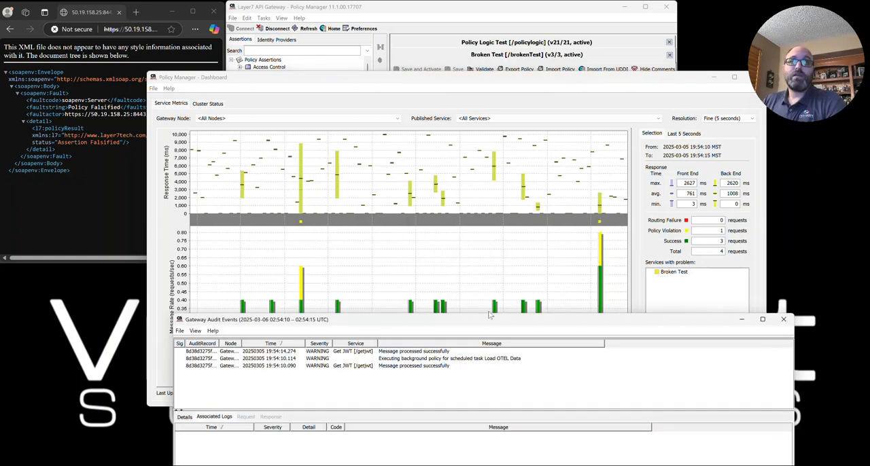
left_click_drag(492, 325, 502, 126)
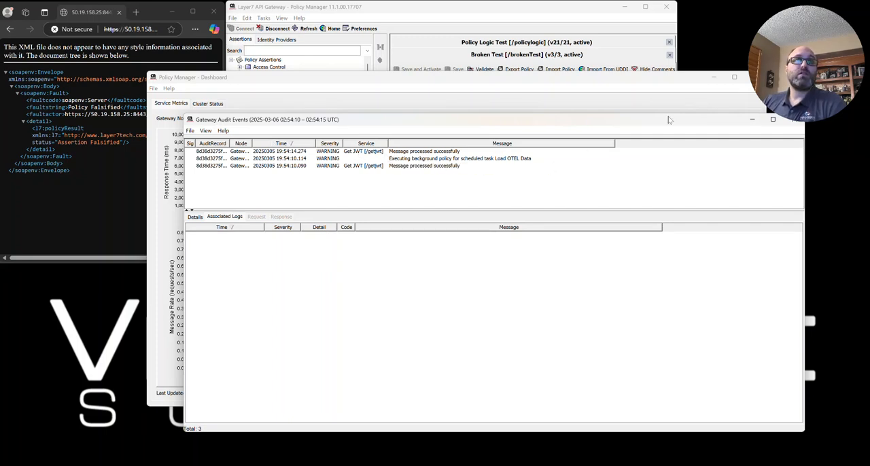
left_click_drag(660, 122, 592, 149)
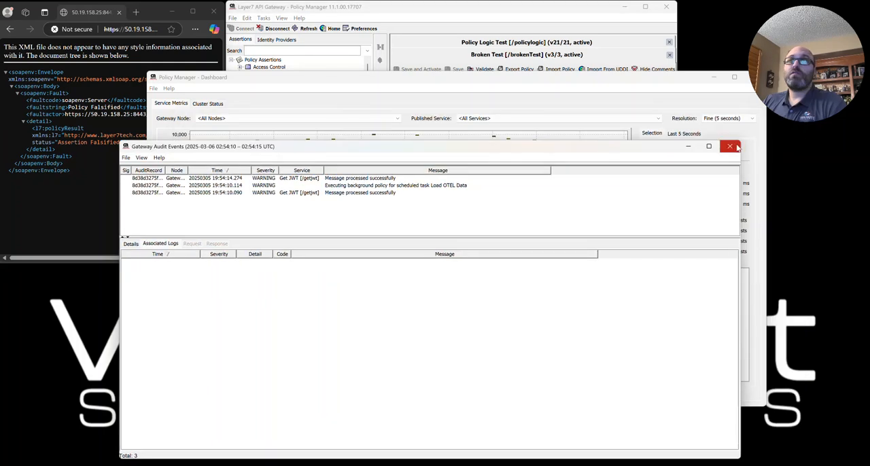
left_click(730, 146)
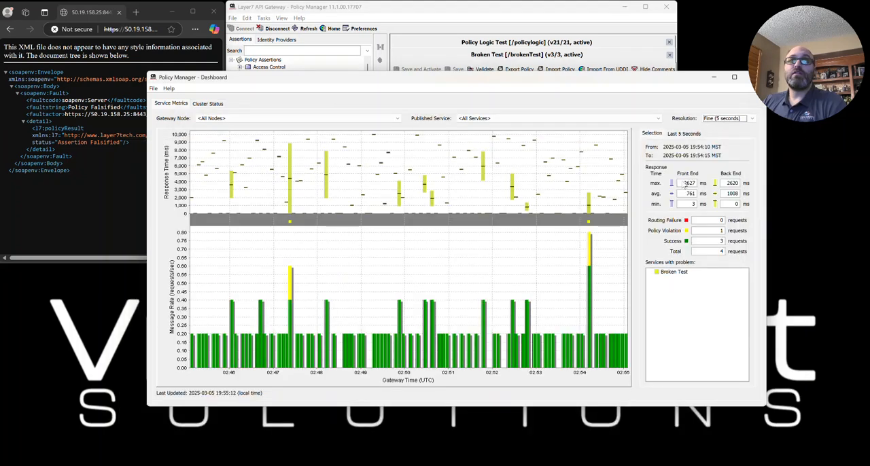
- Reopen the audit events for the same violation bar, compare them with the dashboard's request counts, and close the events window
right_click(587, 246)
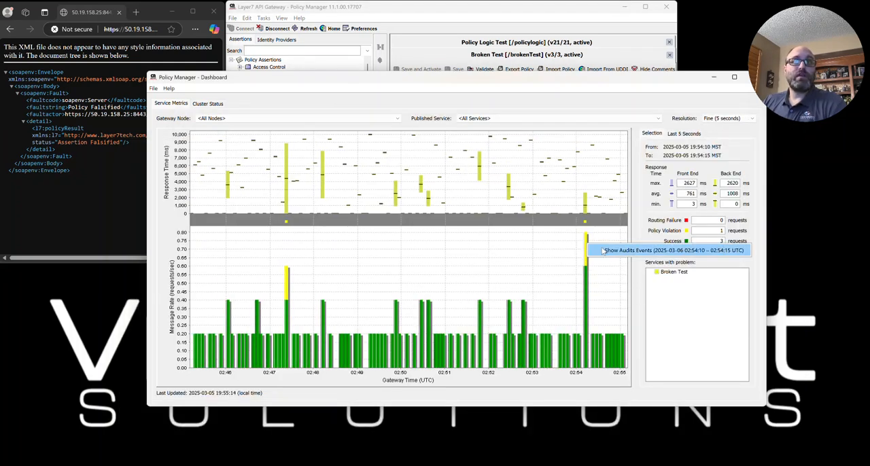
left_click(602, 251)
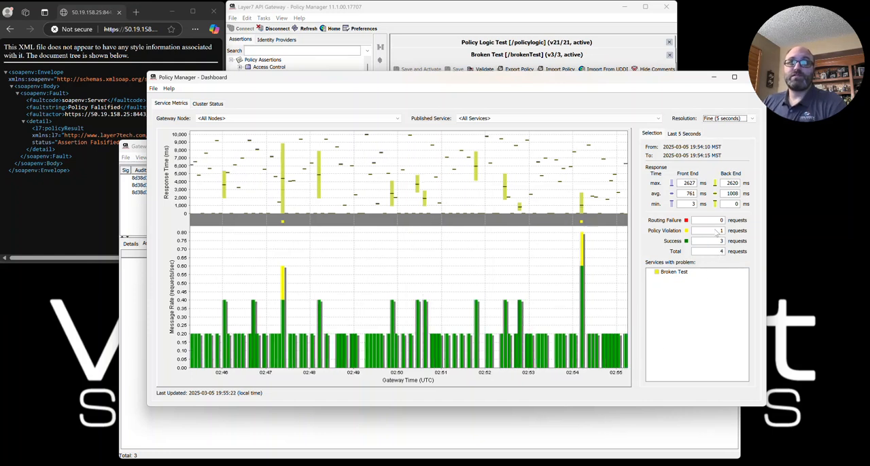
left_click(637, 433)
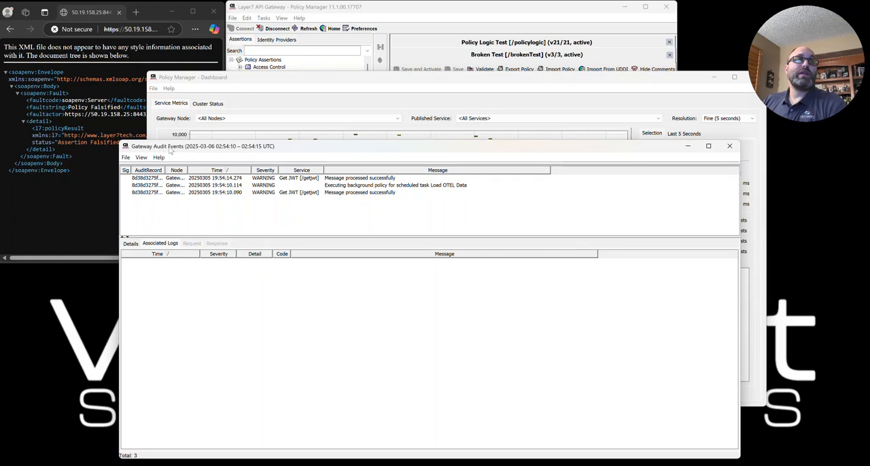
left_click(728, 147)
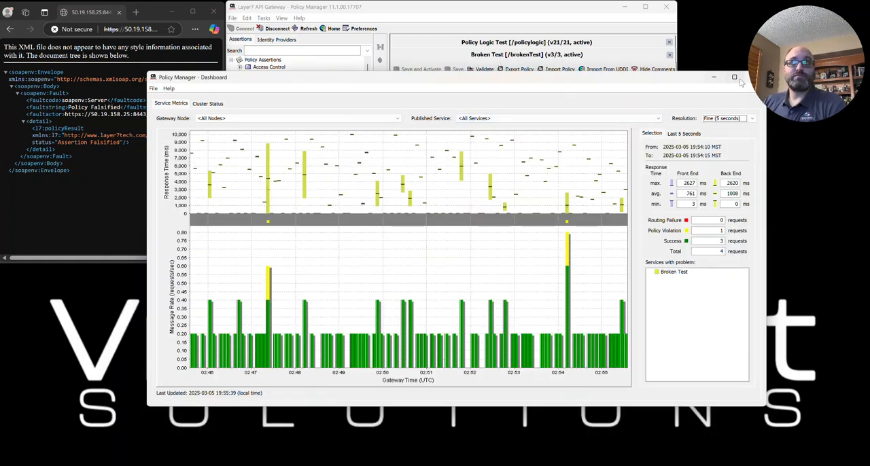
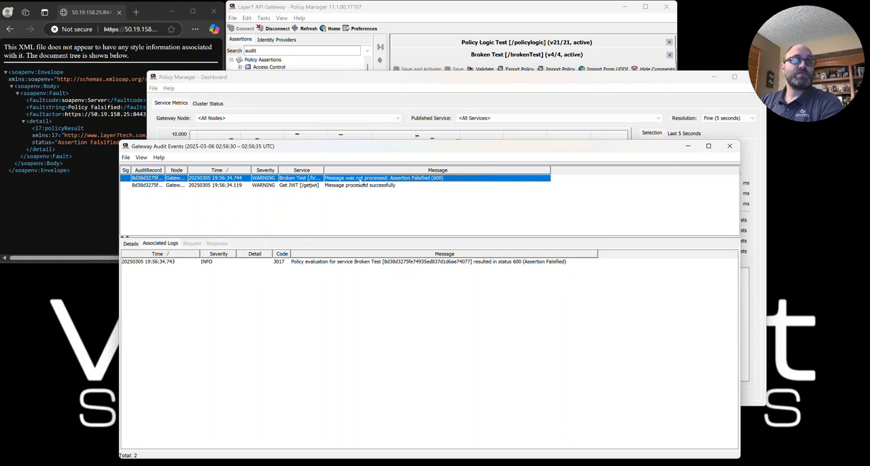
- Examine the associated log entry of the Broken Test audit record and close the audit events window
left_click(301, 263)
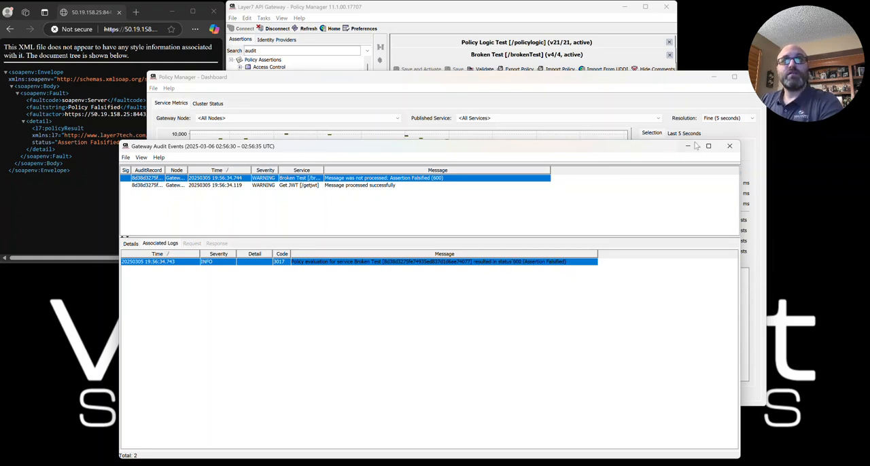
left_click(731, 148)
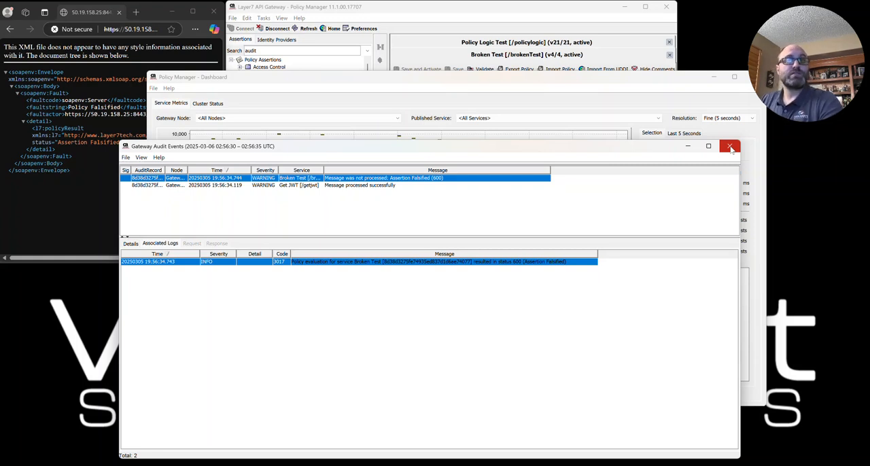
left_click(731, 148)
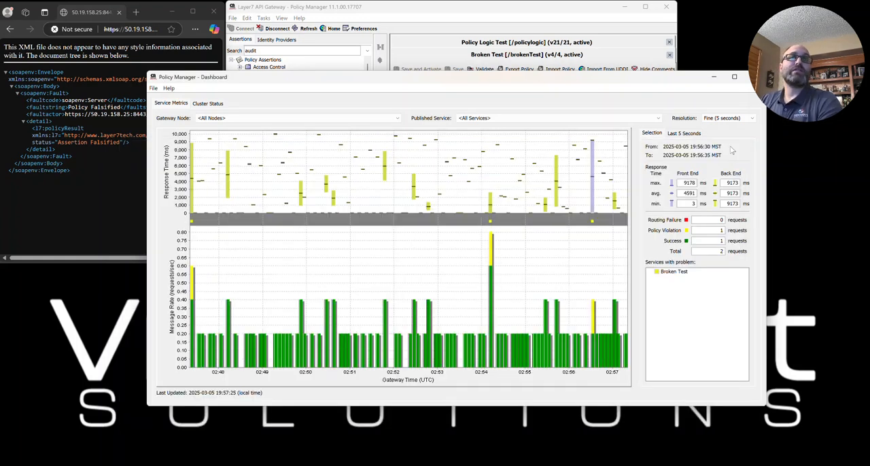
- In the Broken Test policy, collapse the "All assertions must evaluate to true" block and insert an Add Audit Details assertion below it
left_click(562, 10)
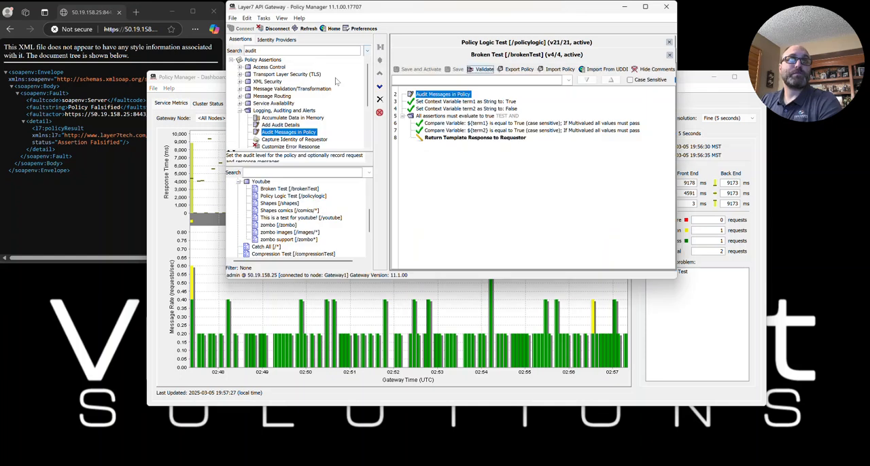
left_click(280, 125)
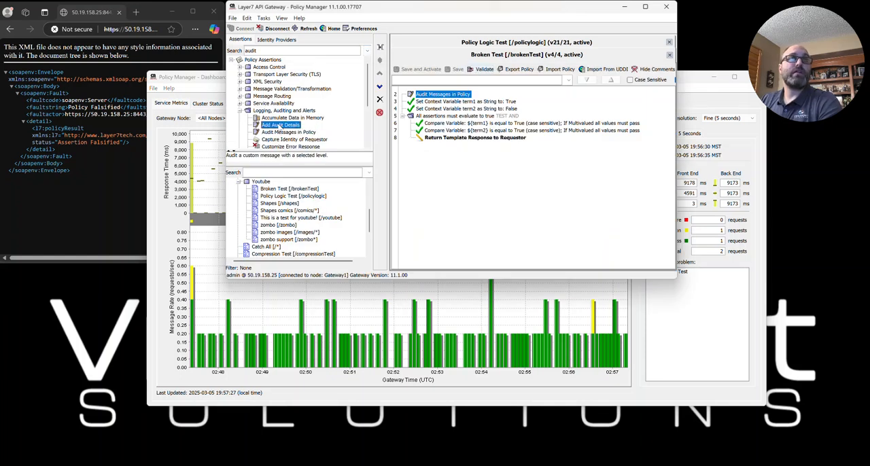
left_click(403, 117)
left_click_drag(277, 129, 447, 156)
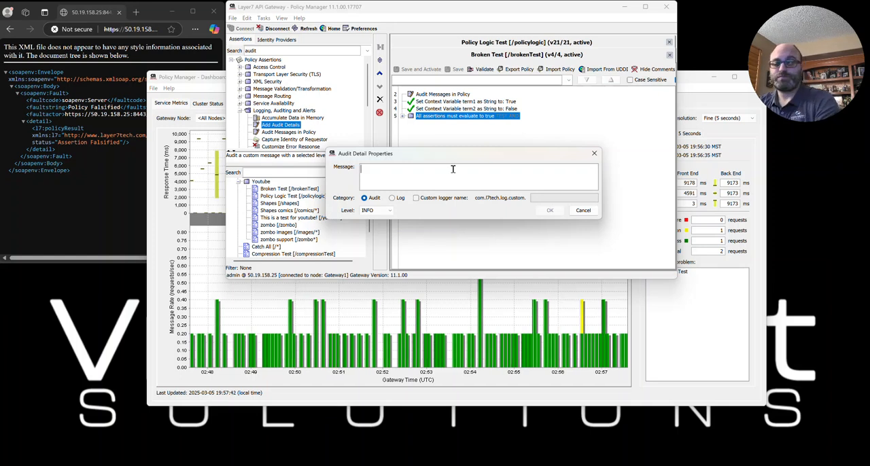
- Set the audit detail message to "term1: ${term1} | term2: ${term2}" with category Audit and level INFO, and confirm it
type("term")
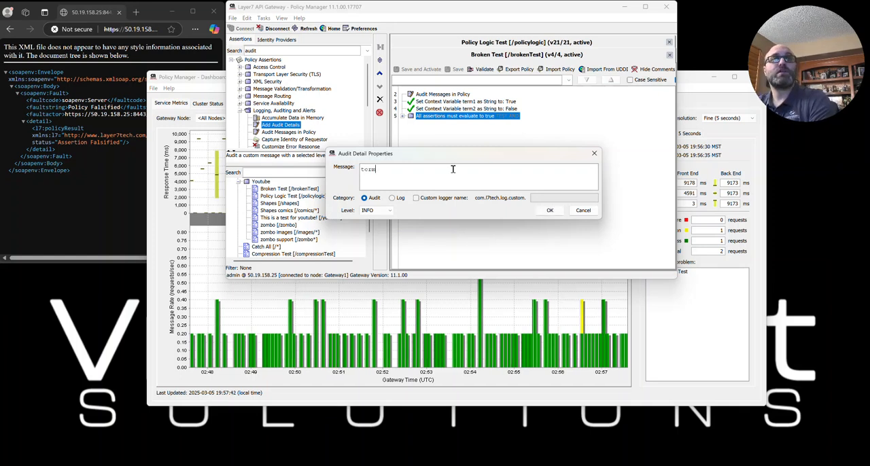
type("1: ${term1")
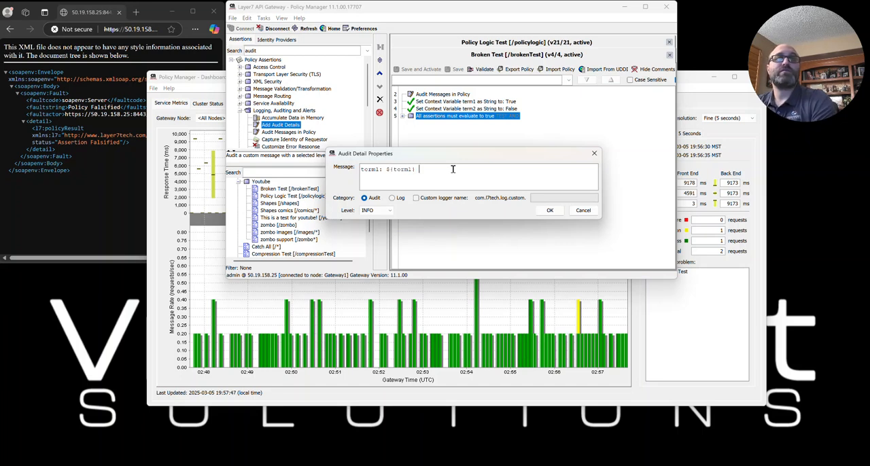
type("} | ter")
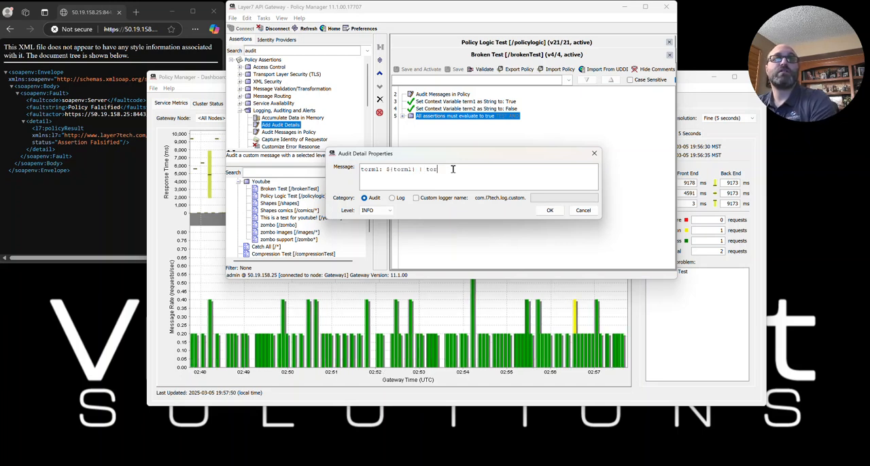
type("m2: ${term2")
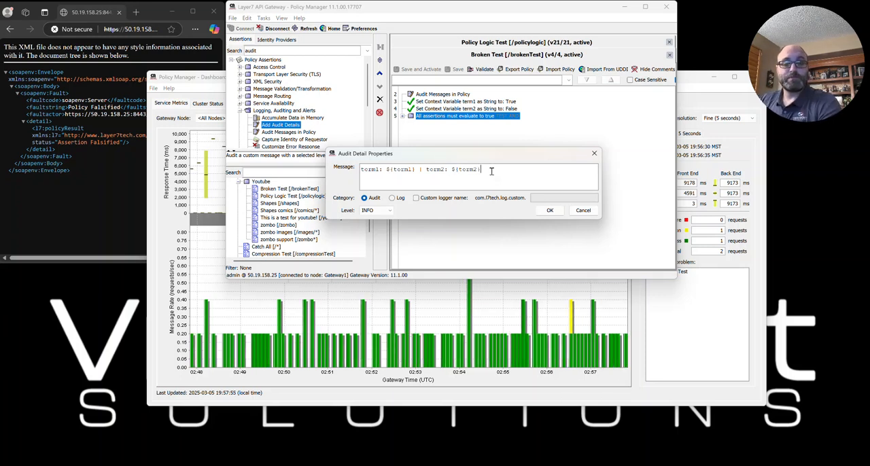
left_click_drag(386, 168, 484, 171)
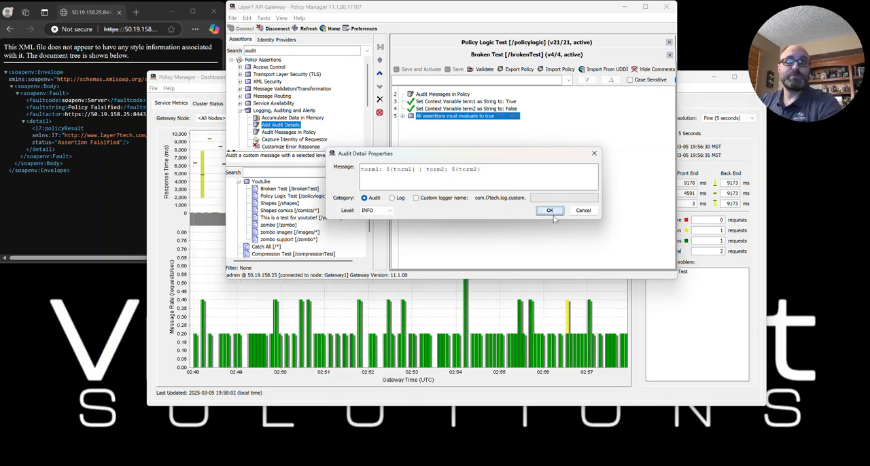
left_click(549, 210)
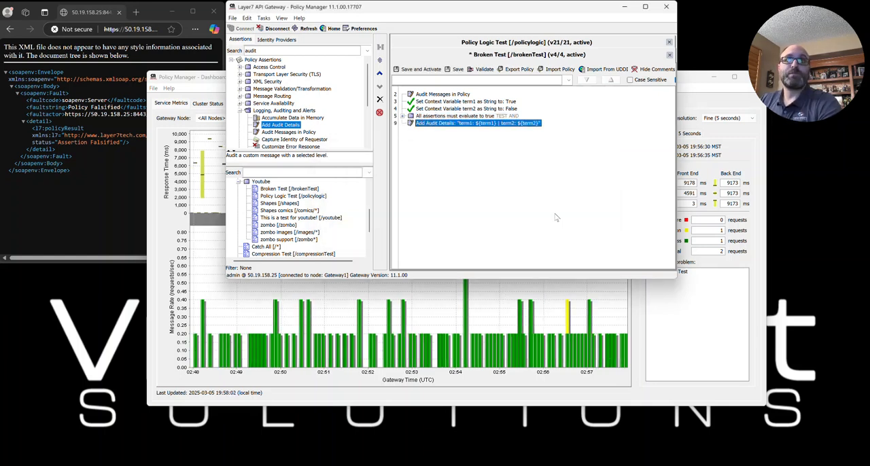
- Save and activate the Broken Test policy, and resend the /brokenTest request in the browser
left_click(404, 71)
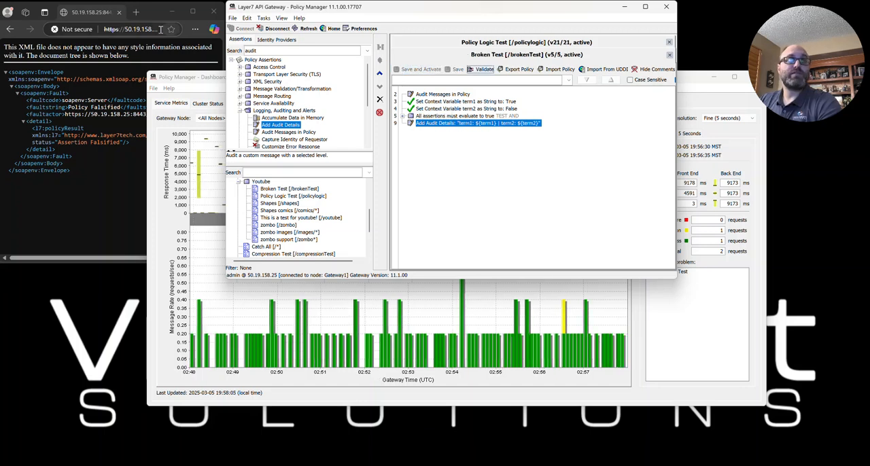
left_click(163, 29)
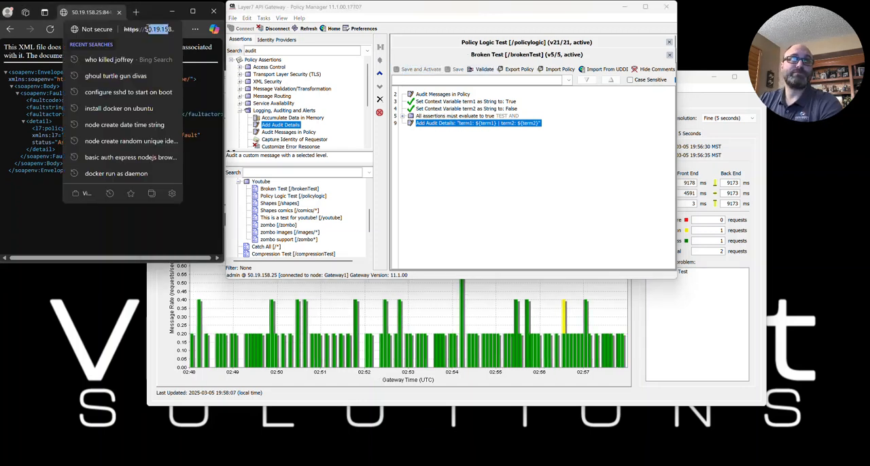
key("Return")
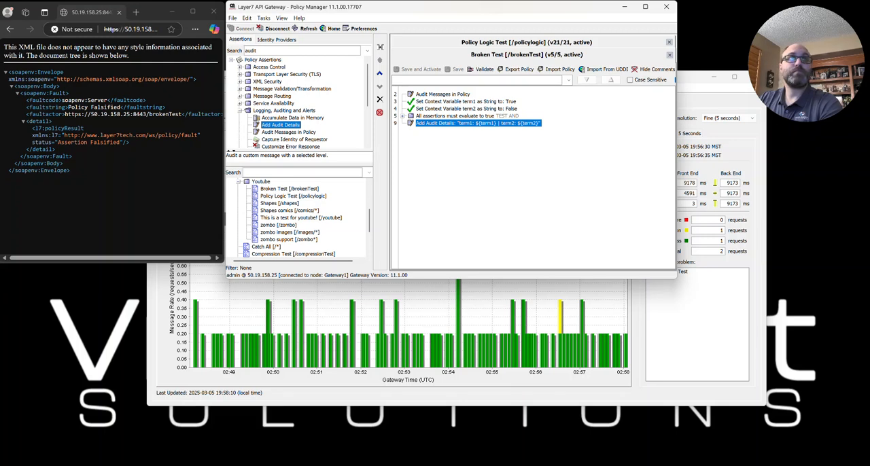
left_click(147, 32)
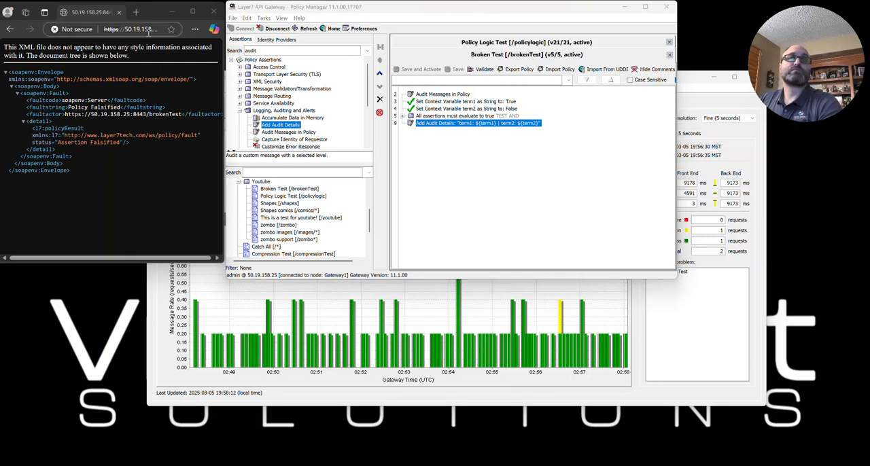
key("Return")
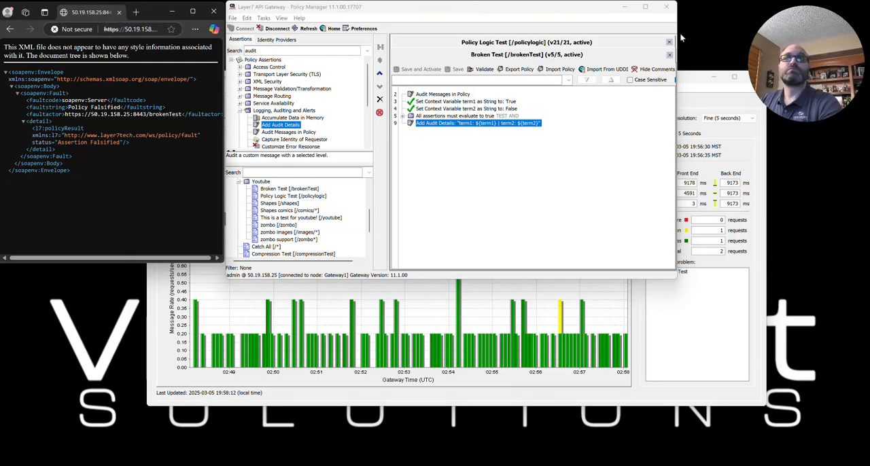
- Back in the dashboard, show the audit events for the 02:58:10 – 02:58:15 UTC violation and examine the Broken Test record's associated log
left_click(692, 81)
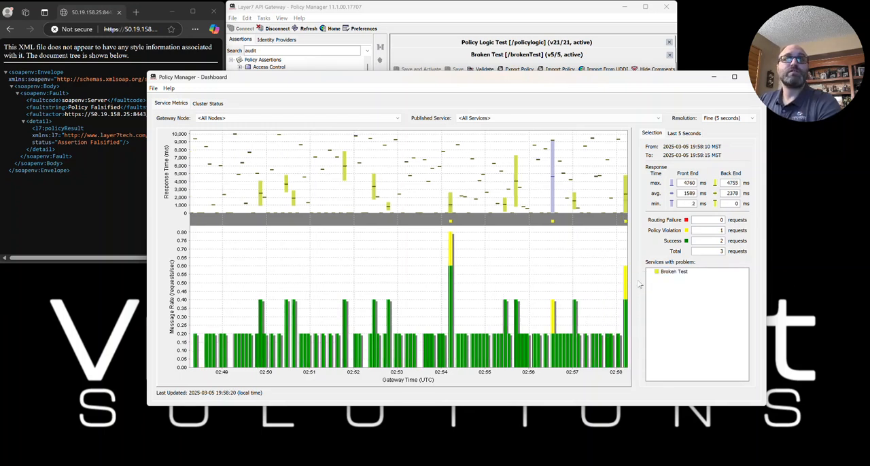
double_click(662, 271)
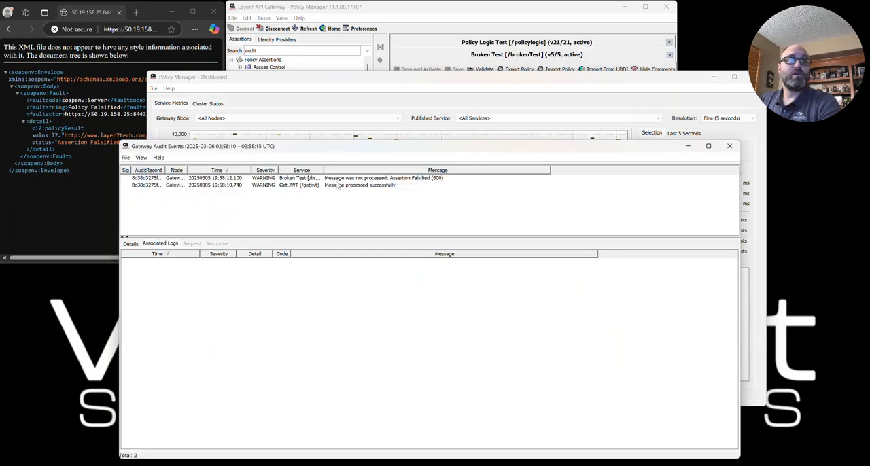
left_click(331, 264)
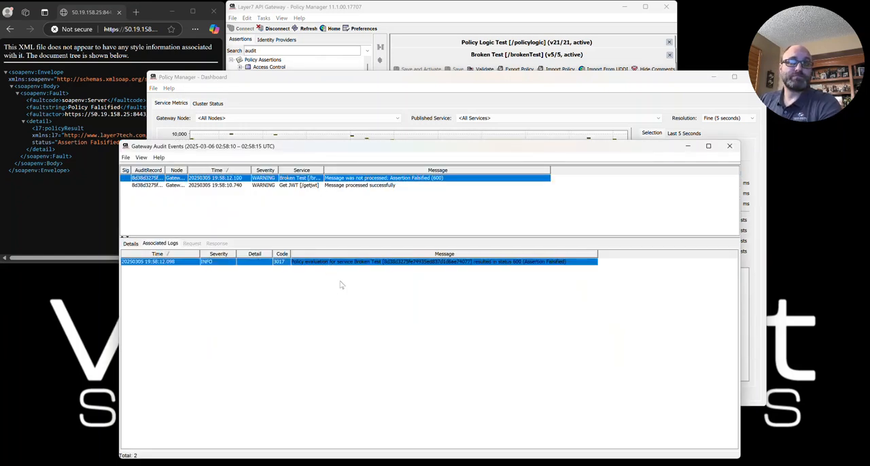
- Back in the Broken Test policy, review the term2 context variable and the comparisons inside the "All assertions must evaluate to true" block
left_click(408, 9)
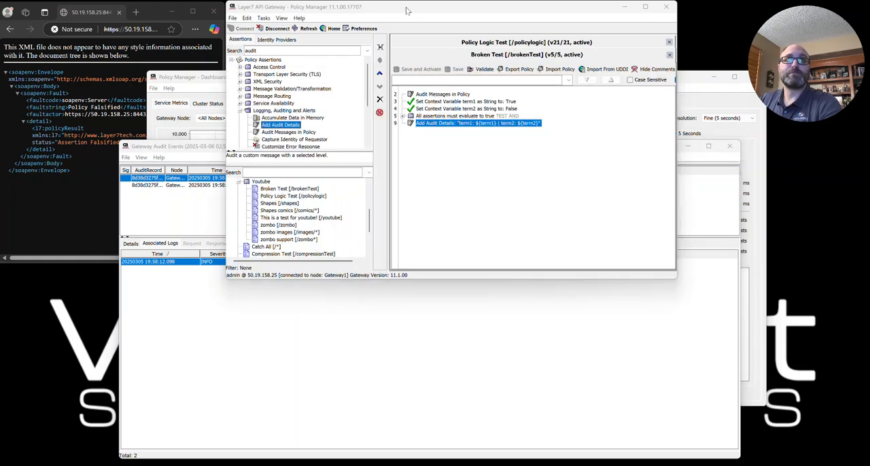
left_click(403, 116)
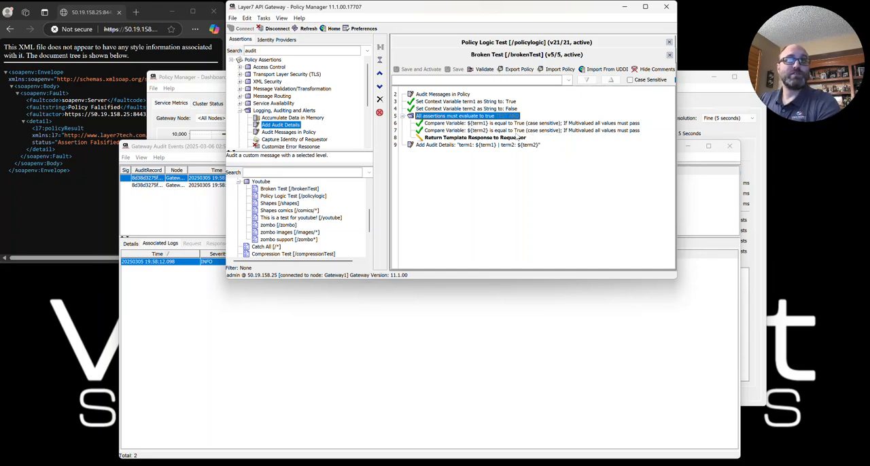
left_click(515, 111)
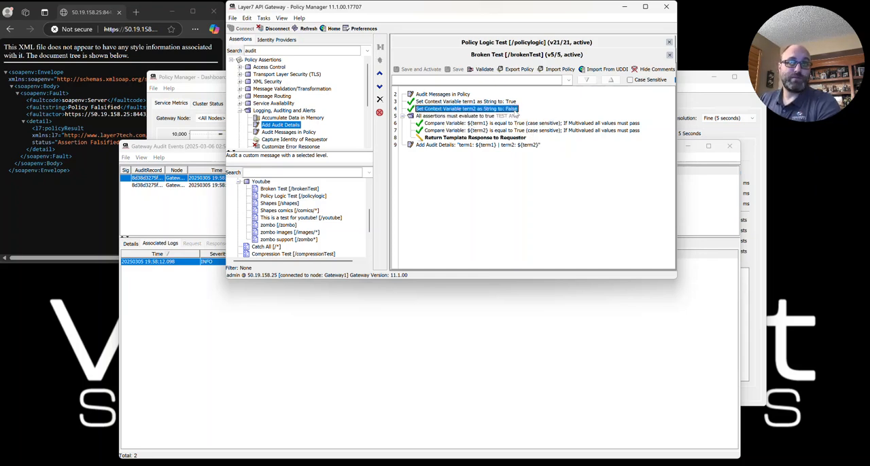
left_click(445, 117)
left_click(443, 124)
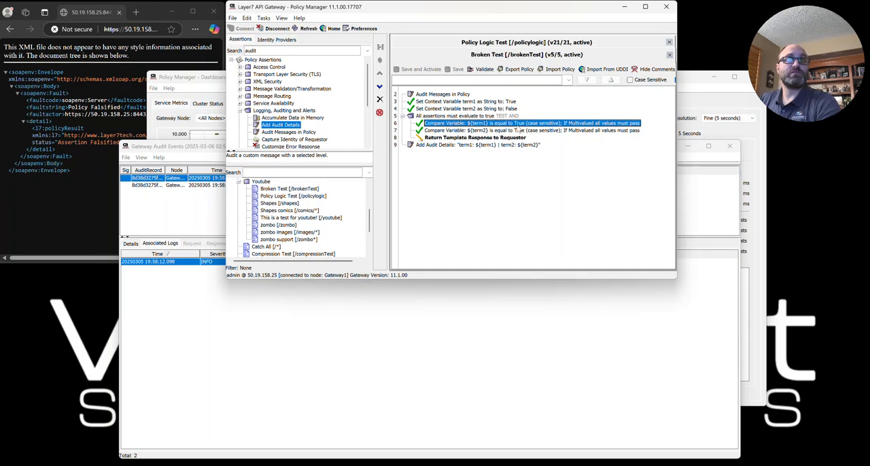
left_click(439, 131)
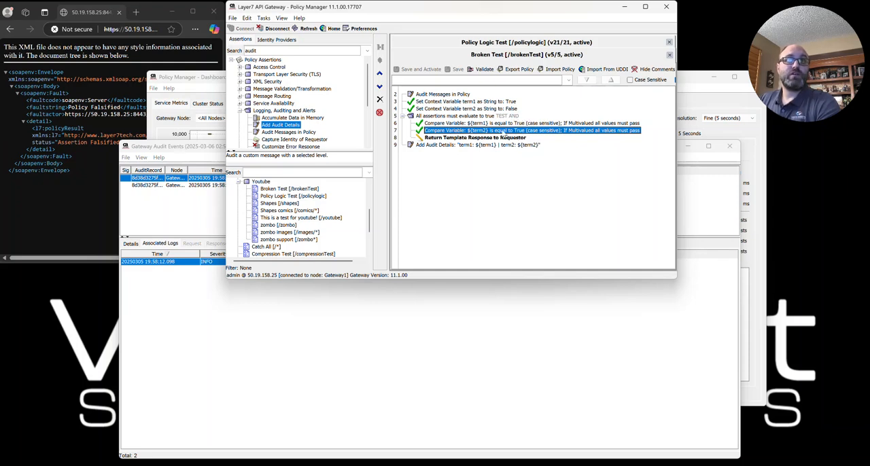
left_click(402, 116)
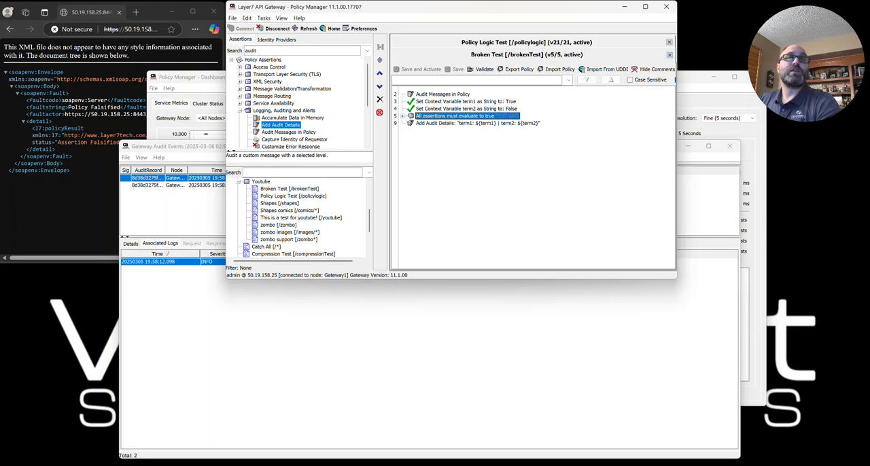
- Move the Add Audit Details assertion above the "All assertions must evaluate to true" block, and save and activate the policy
left_click(430, 125)
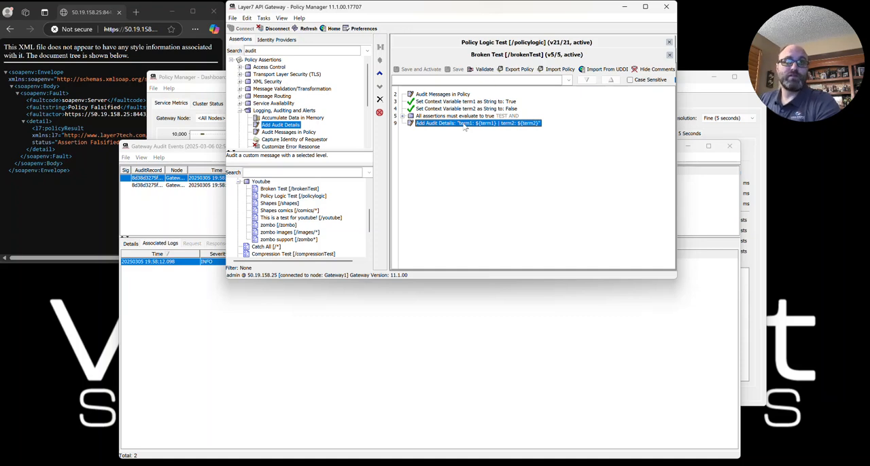
left_click_drag(465, 128, 475, 114)
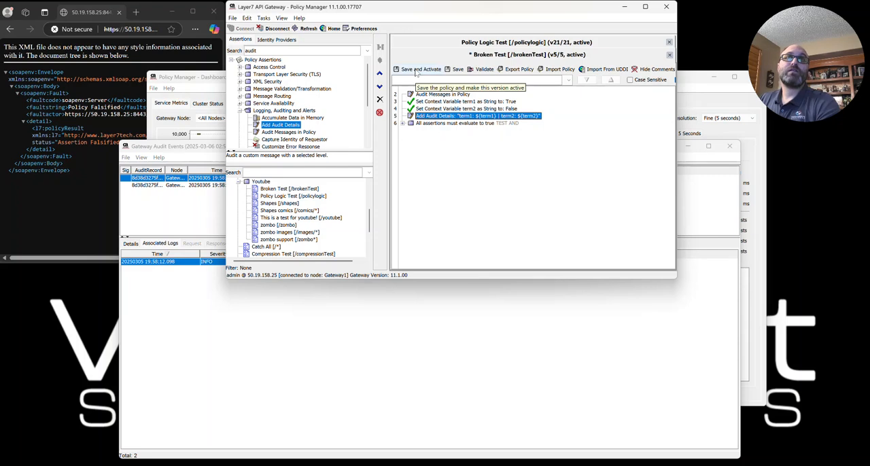
double_click(429, 123)
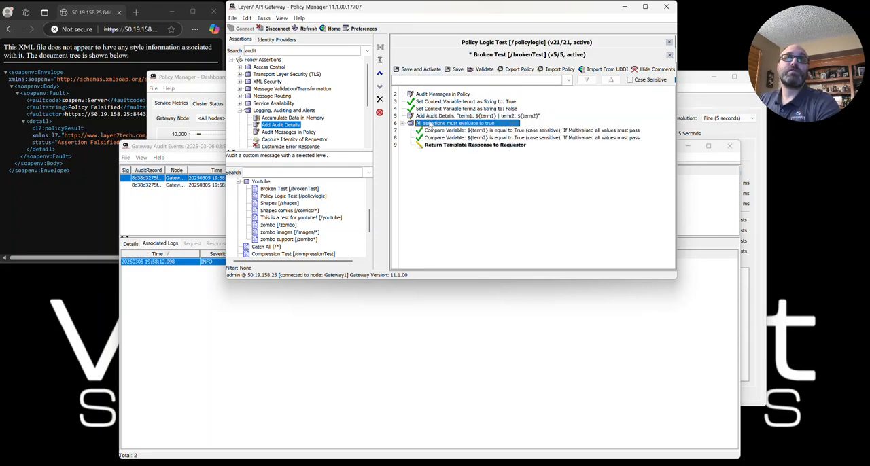
left_click(417, 70)
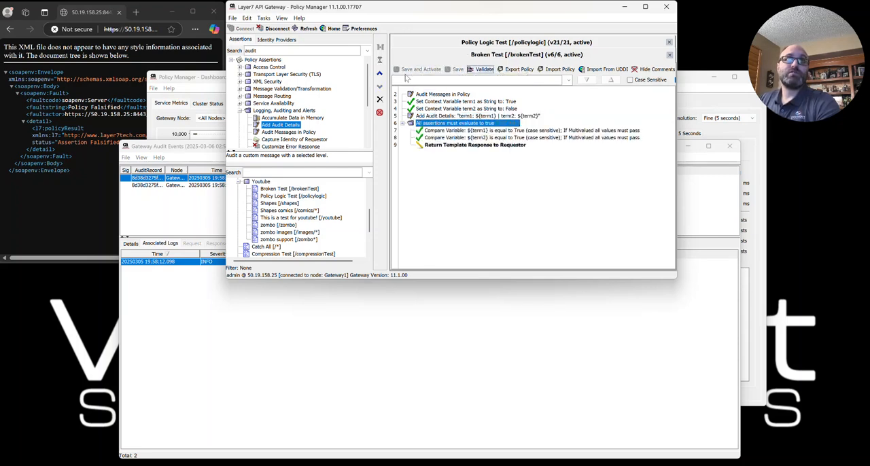
- Close the old audit events window and call the /brokenTest service again in the browser
left_click(728, 148)
left_click_drag(174, 31, 159, 31)
key("Return")
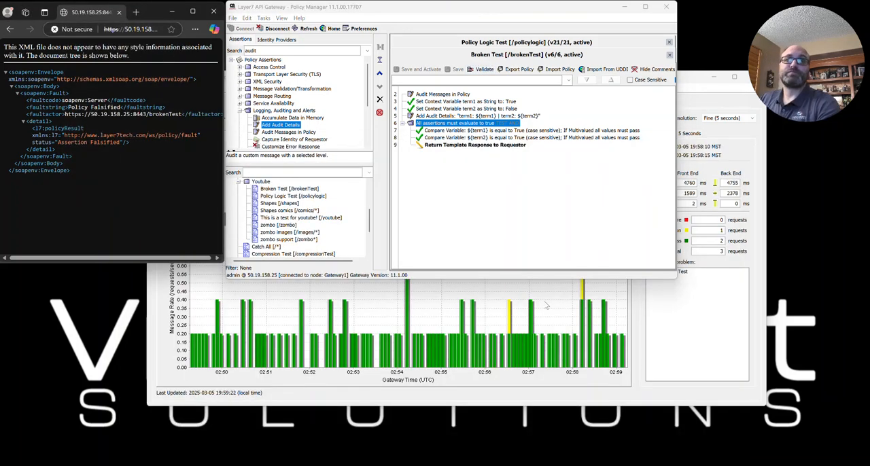
- Back in the dashboard, show the audit events for the newest violation bar, covering 02:59:20 – 02:59:25 UTC
left_click(543, 315)
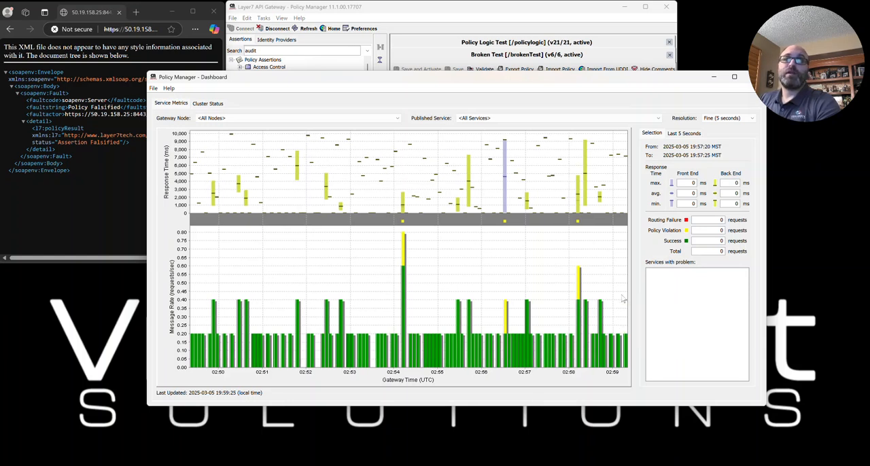
mouse_move(626, 297)
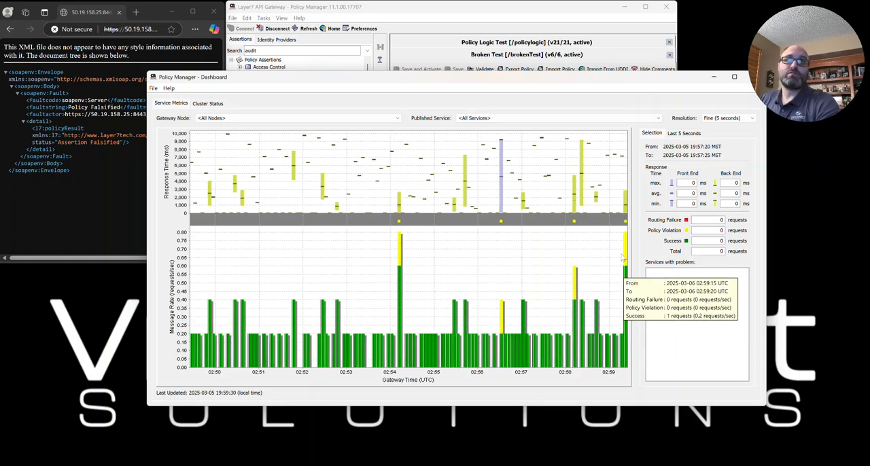
right_click(626, 255)
left_click(644, 261)
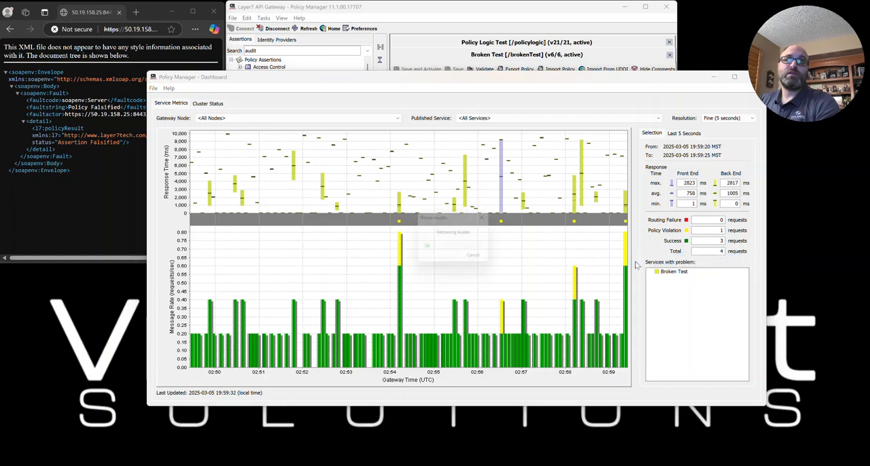
left_click(140, 304)
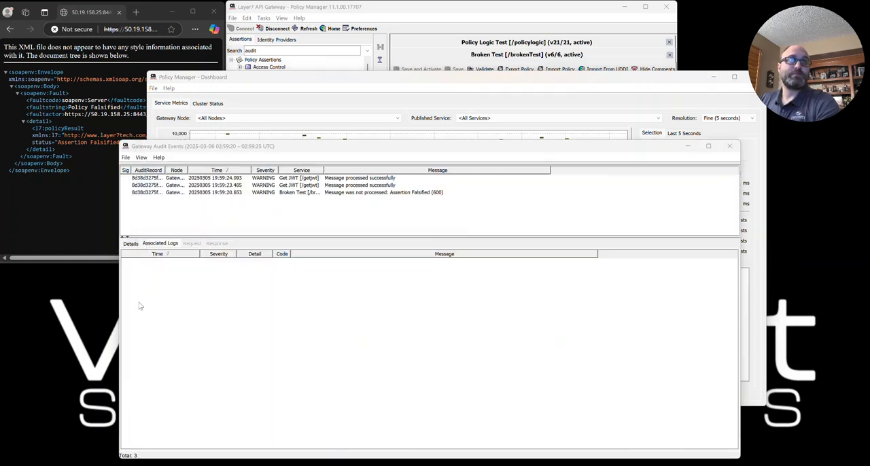
- Examine the associated logs of the failed Broken Test event, comparing the term1/term2 audit detail entry with the policy
left_click(403, 196)
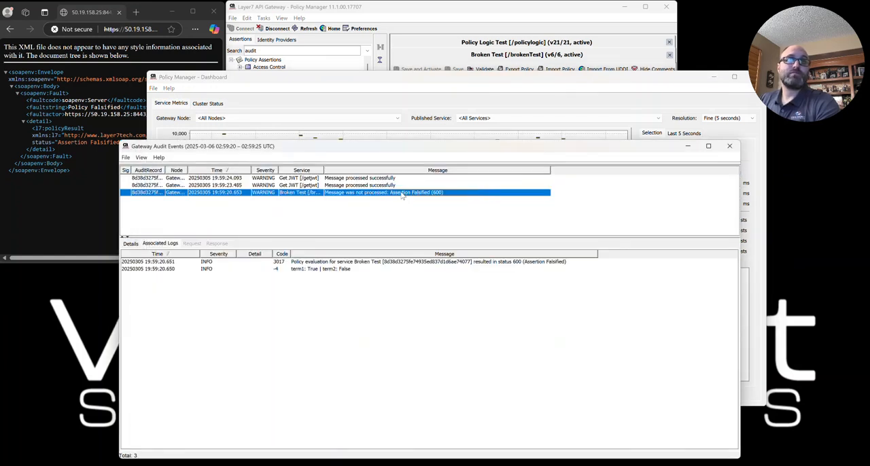
left_click(297, 271)
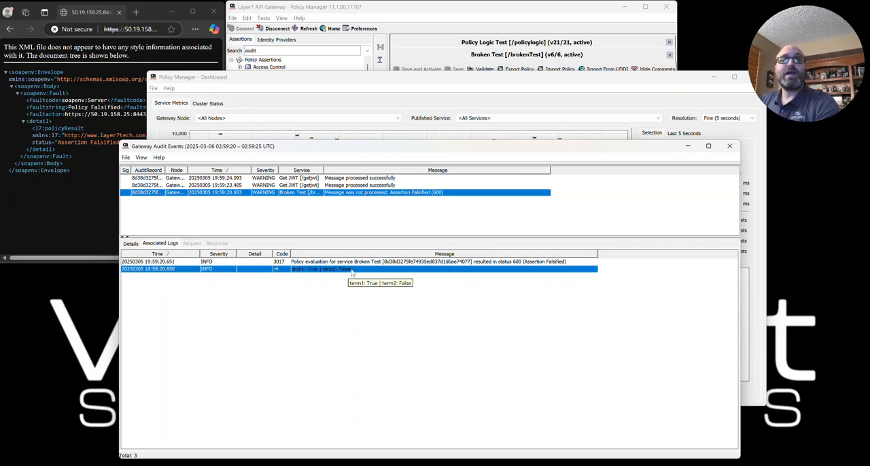
left_click(441, 8)
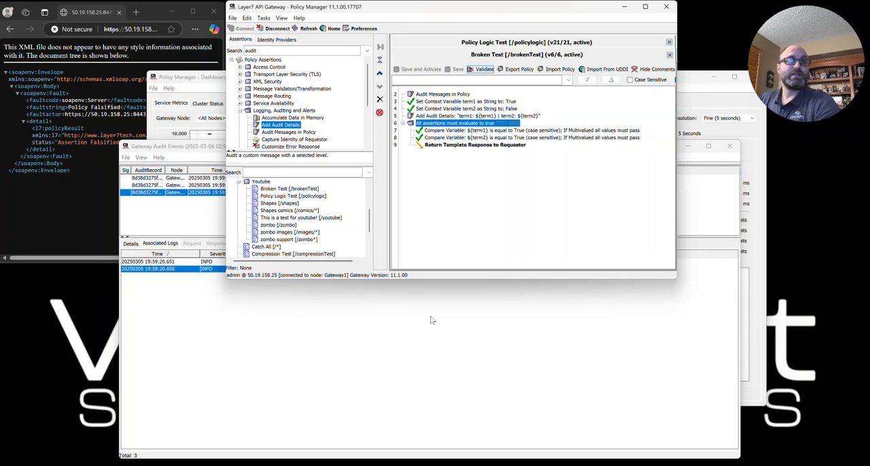
left_click(343, 335)
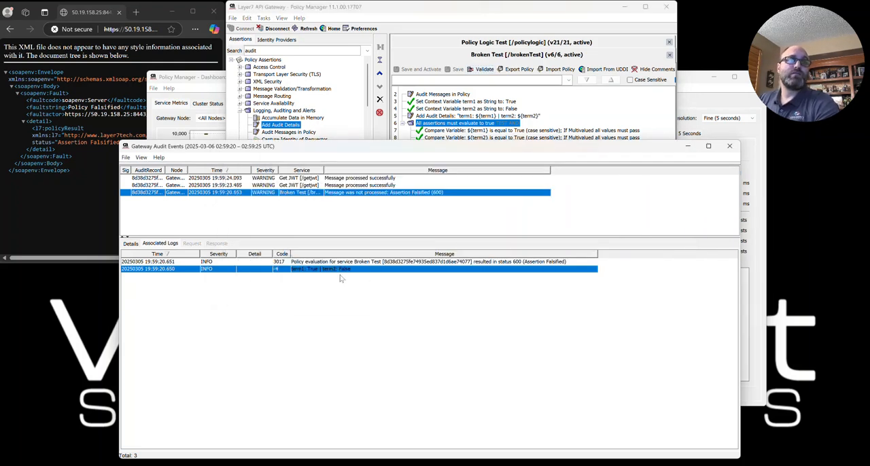
key("Up")
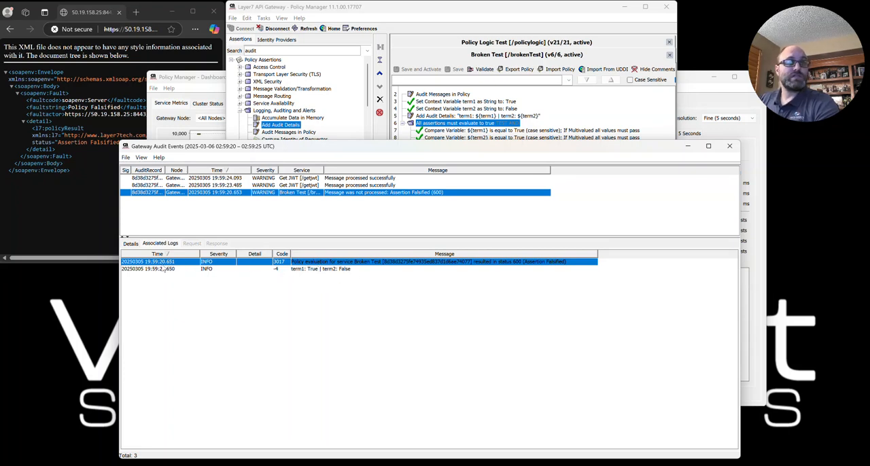
- Back in the Broken Test policy, review the Add Audit Details, Return Template Response to Requestor and term2 comparison assertions
left_click(503, 10)
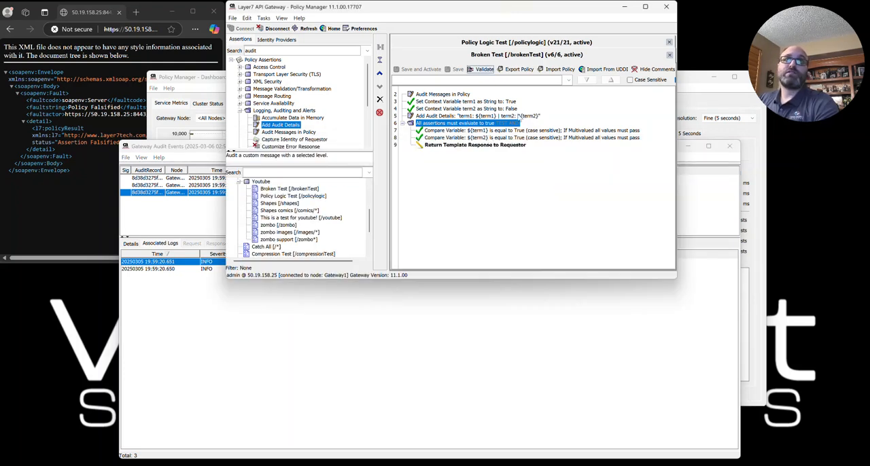
left_click(448, 116)
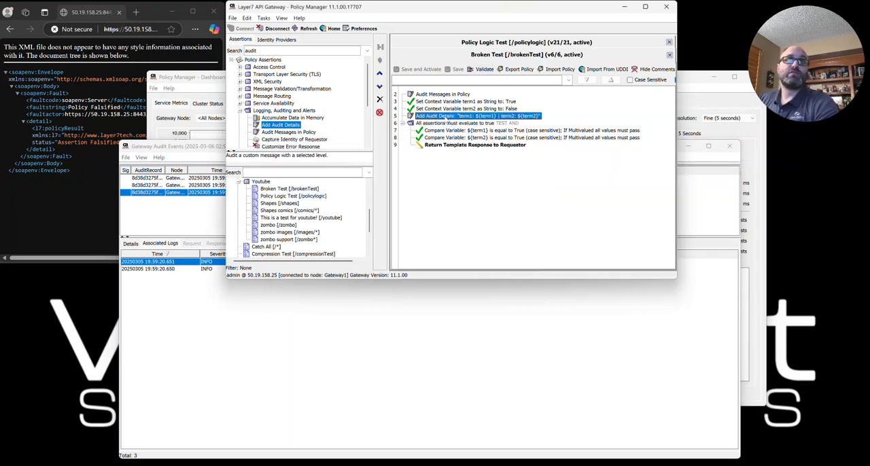
left_click(496, 146)
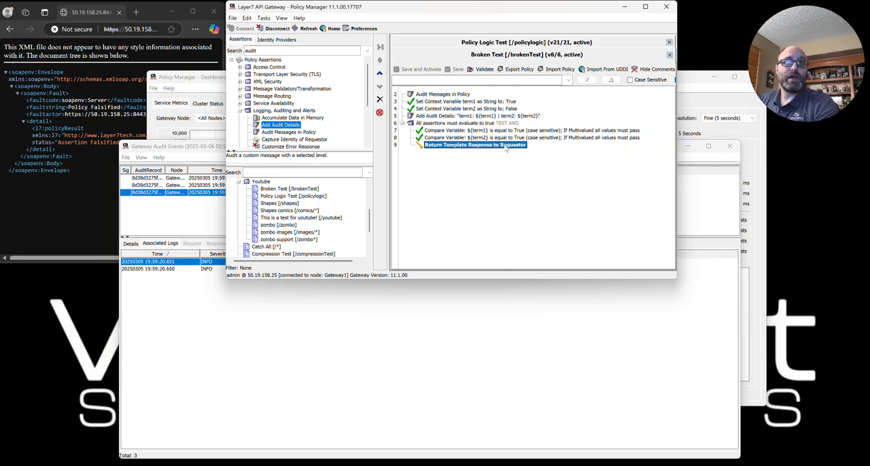
left_click(491, 138)
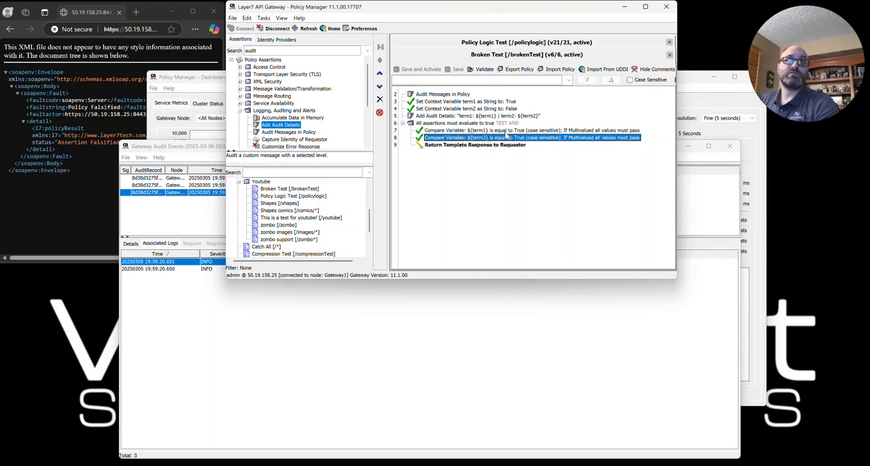
- Set the term2 context variable's expression to True, and save and activate the Broken Test policy
left_click(502, 110)
double_click(503, 110)
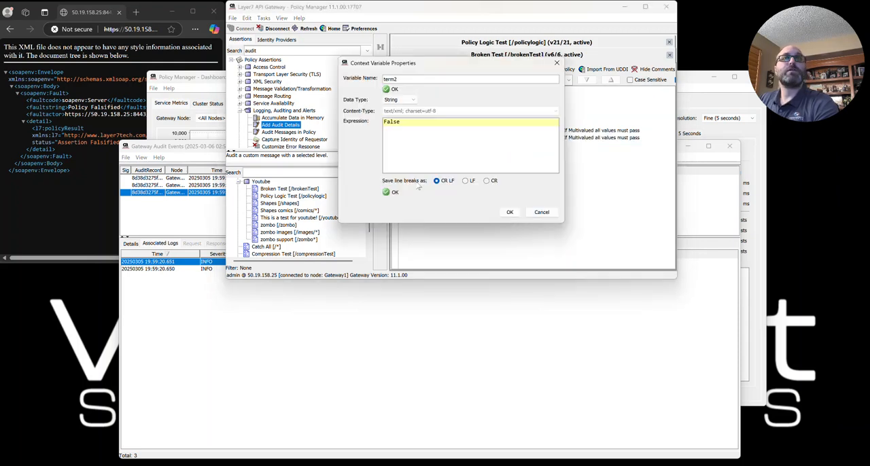
left_click_drag(416, 126, 347, 120)
type("True")
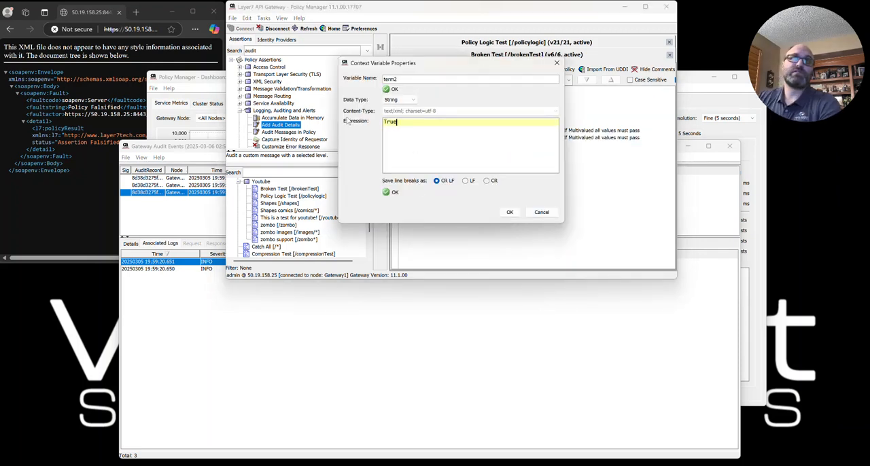
left_click(510, 212)
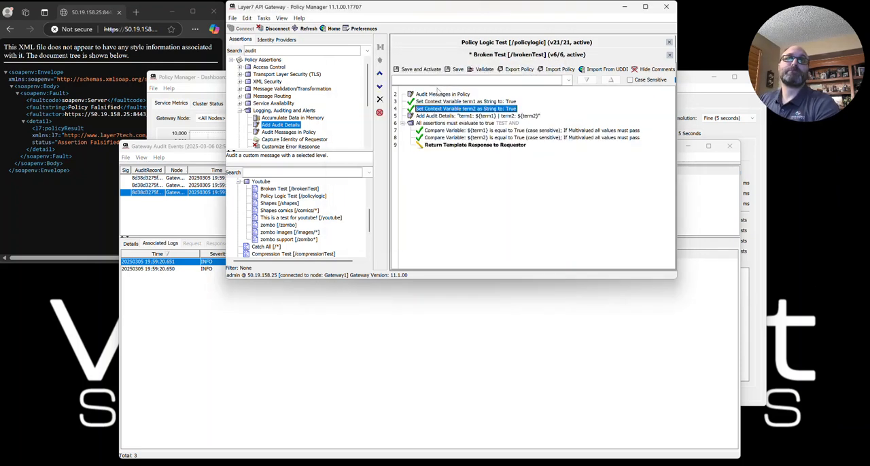
left_click(416, 69)
- Close the Gateway Audit Events window and call the /brokenTest service again in the browser
left_click(198, 147)
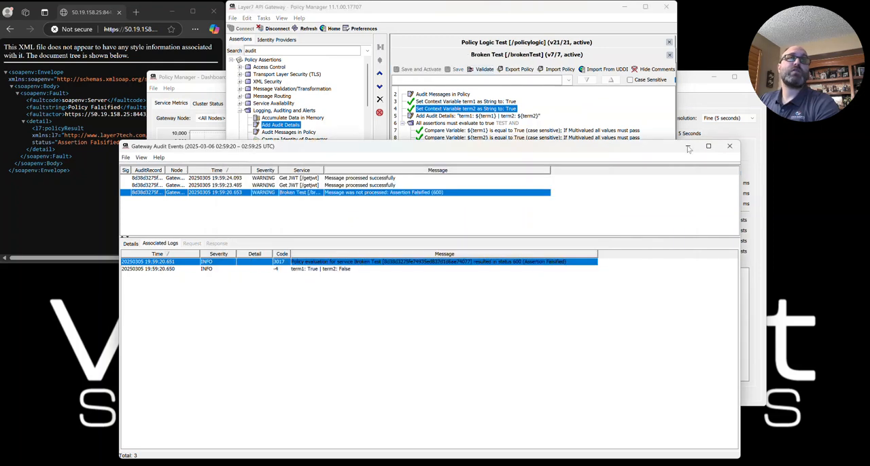
left_click(730, 148)
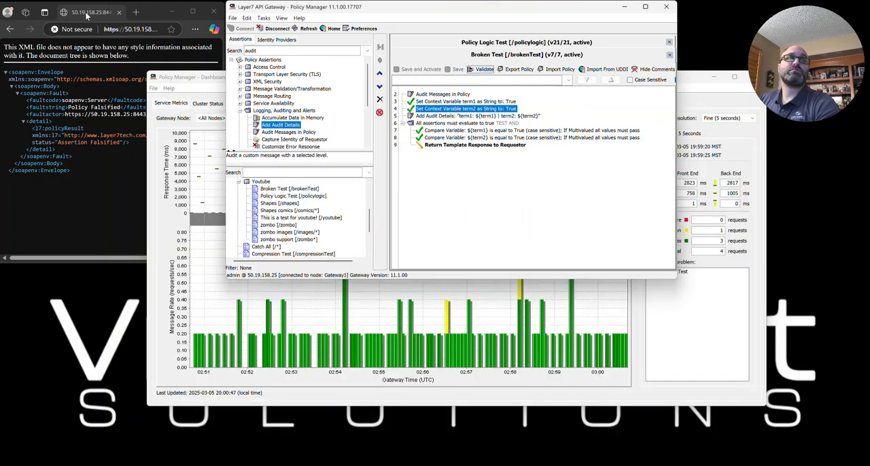
left_click(133, 29)
key("Return")
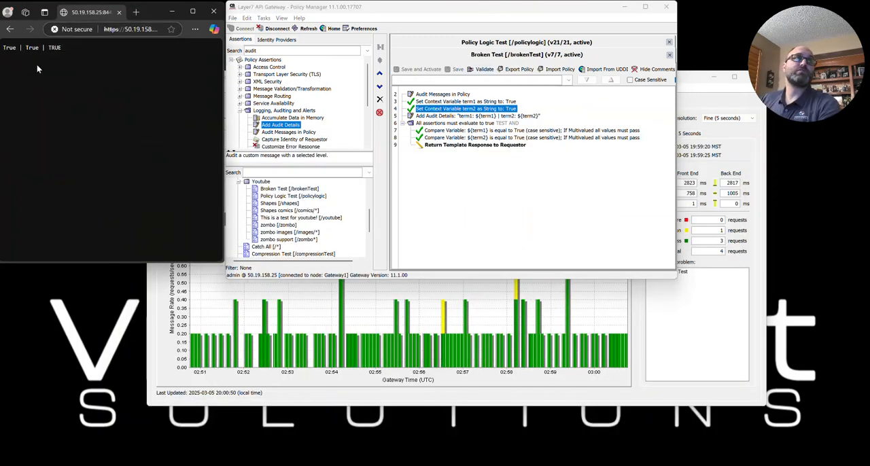
- Back in the dashboard, show the audit events for the newest traffic bar, covering 03:00:45 – 03:00:50 UTC
left_click(632, 341)
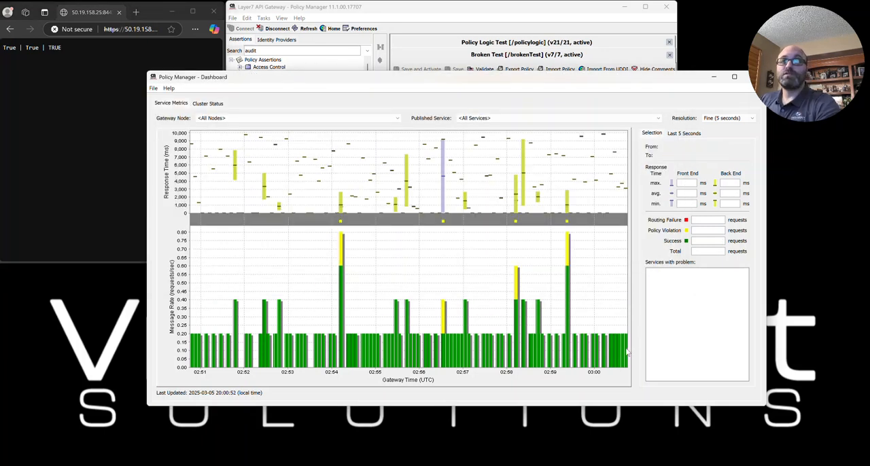
mouse_move(625, 270)
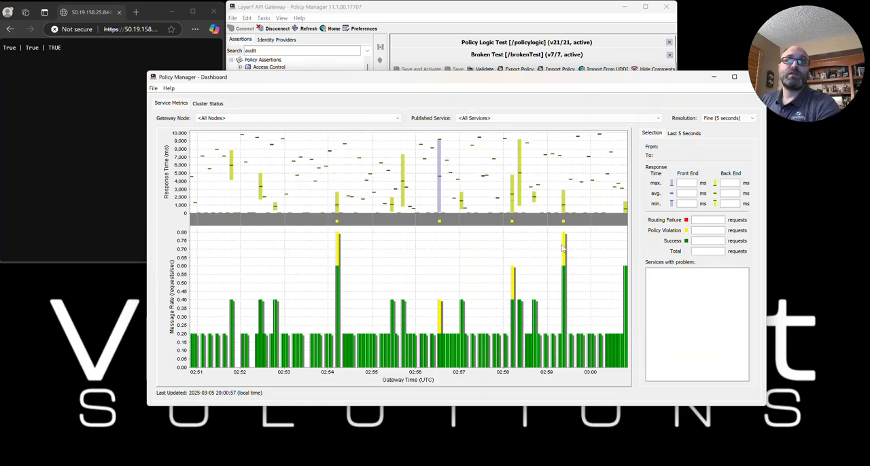
left_click(627, 276)
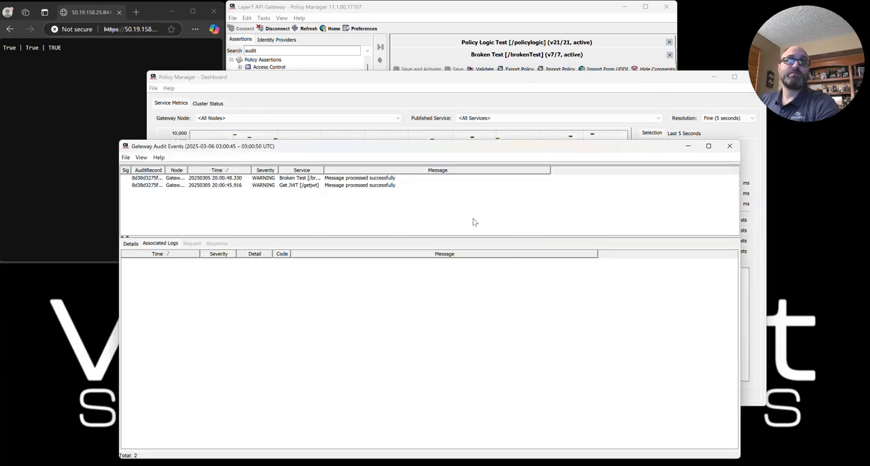
- Examine the Broken Test event's associated logs and its details, highlighting the response time line
left_click(361, 181)
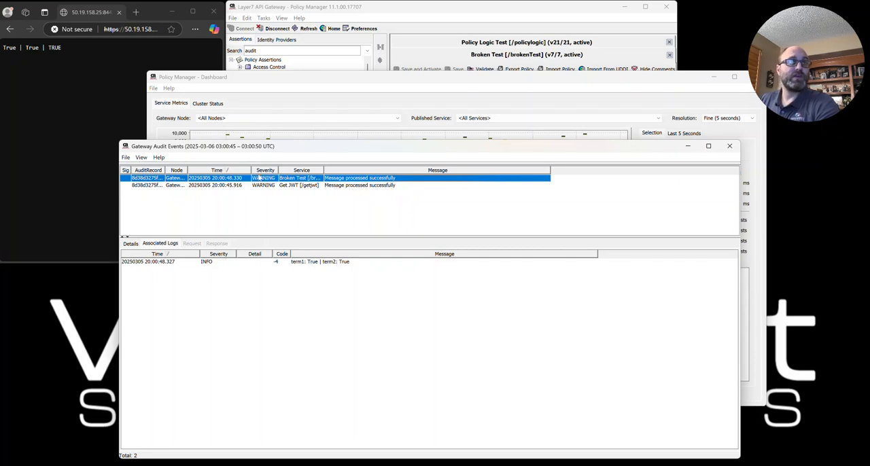
left_click(125, 245)
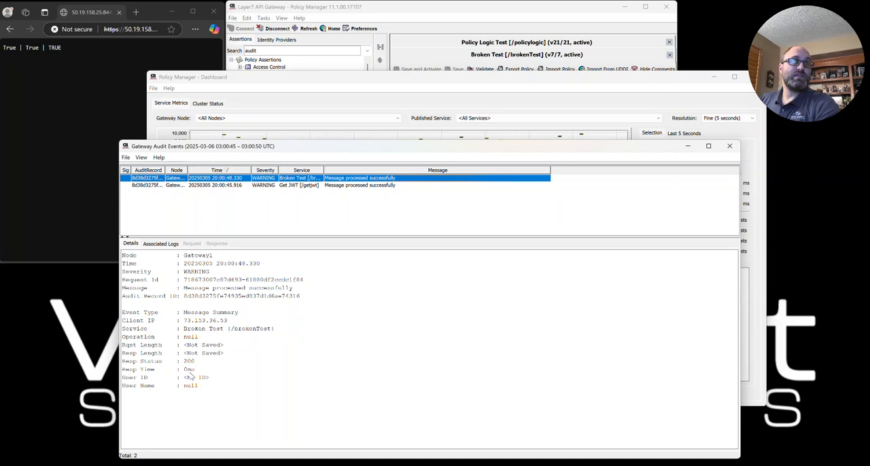
left_click_drag(196, 363, 118, 371)
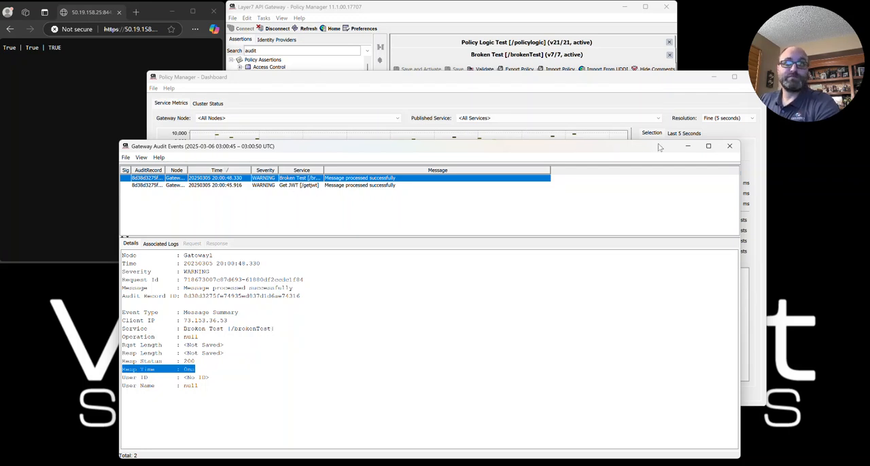
- Close the audit events window and the dashboard
left_click(729, 146)
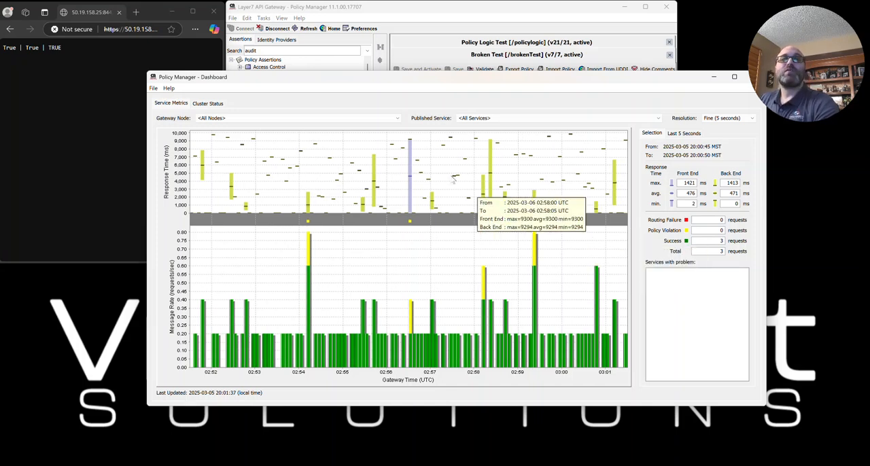
left_click_drag(678, 81, 657, 81)
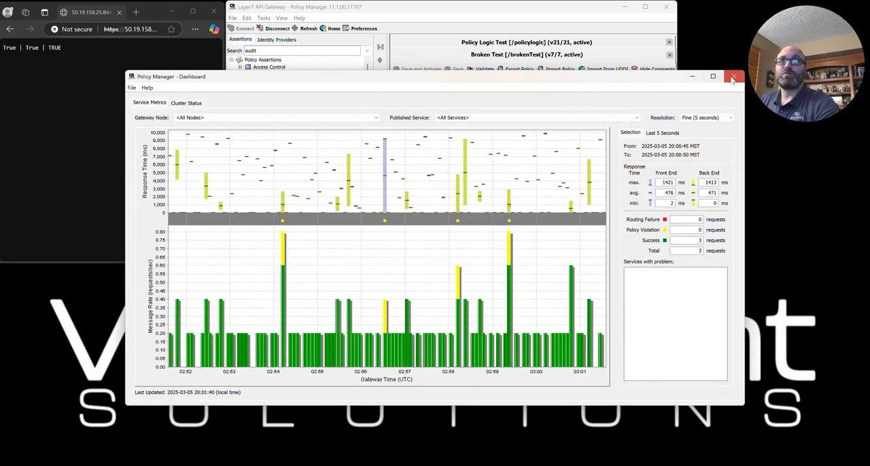
left_click(736, 79)
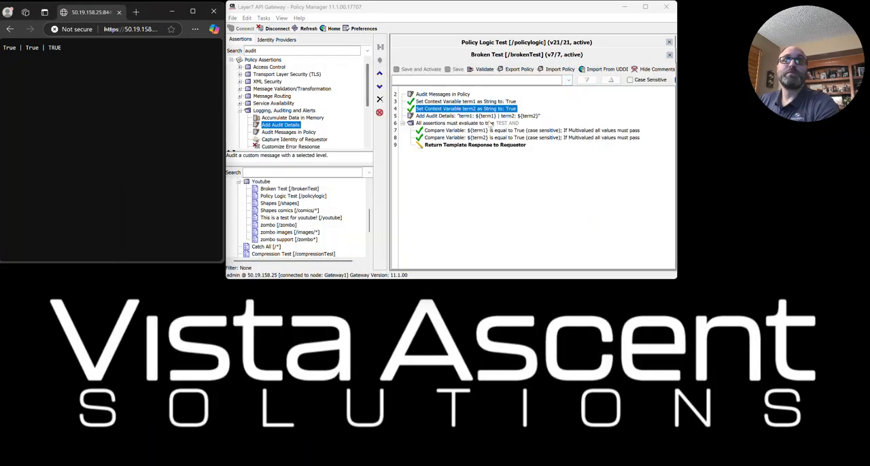
- Set the expression of the term2 context variable in the Broken Test policy to False
double_click(476, 108)
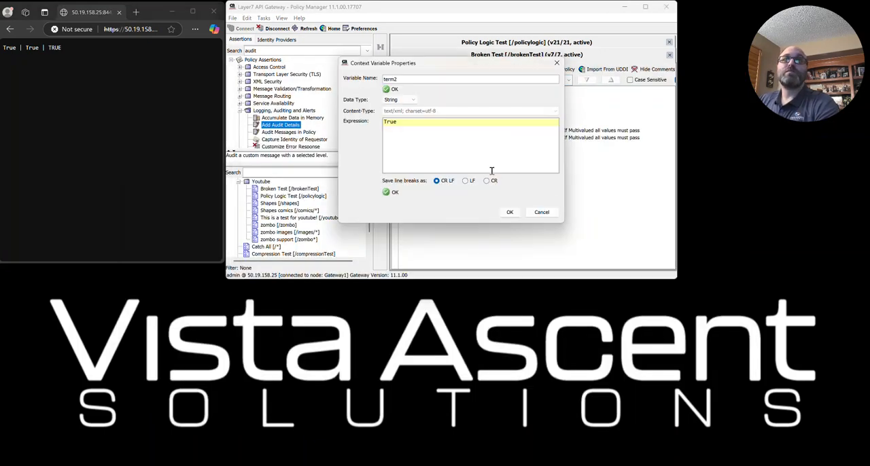
left_click_drag(413, 135, 366, 121)
type("False")
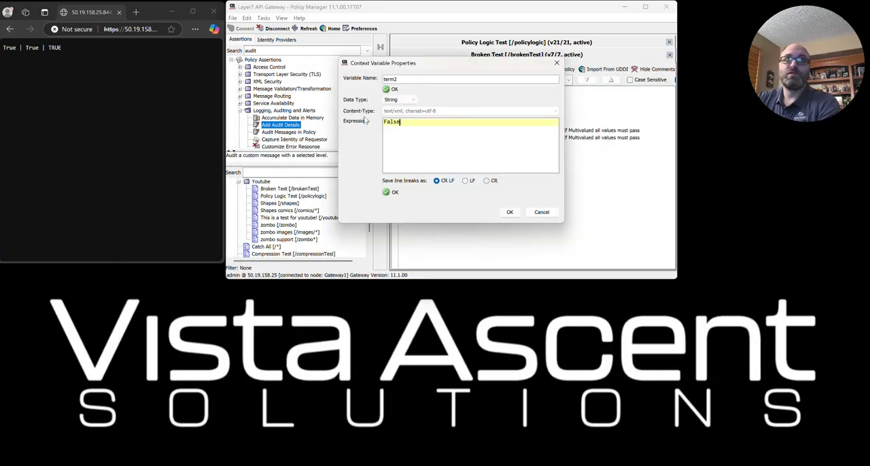
left_click(509, 213)
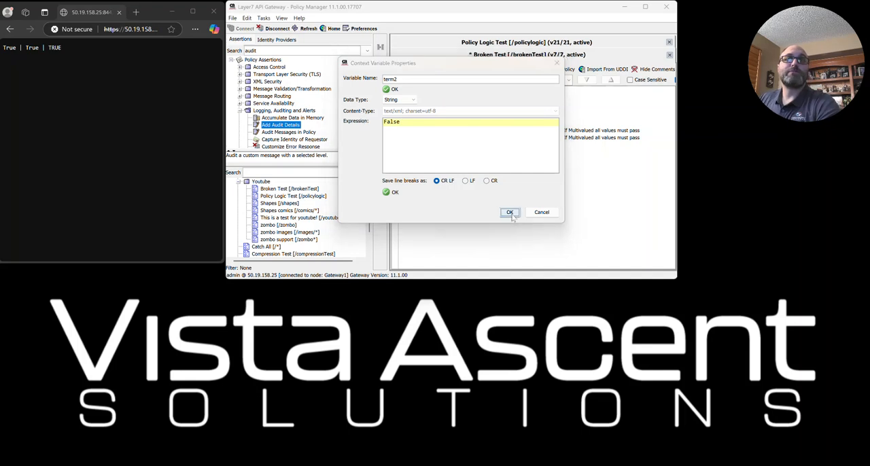
- Save and activate the changed Broken Test policy, and call the /brokenTest service from the browser
left_click(123, 29)
key("Return")
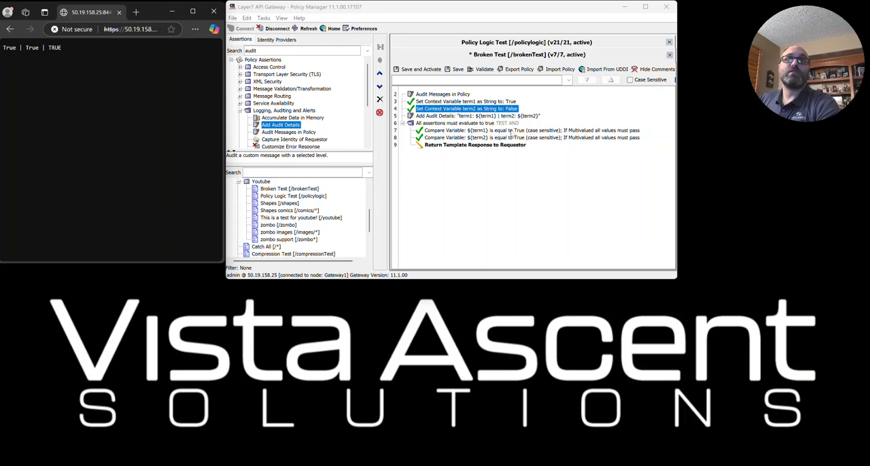
left_click(432, 71)
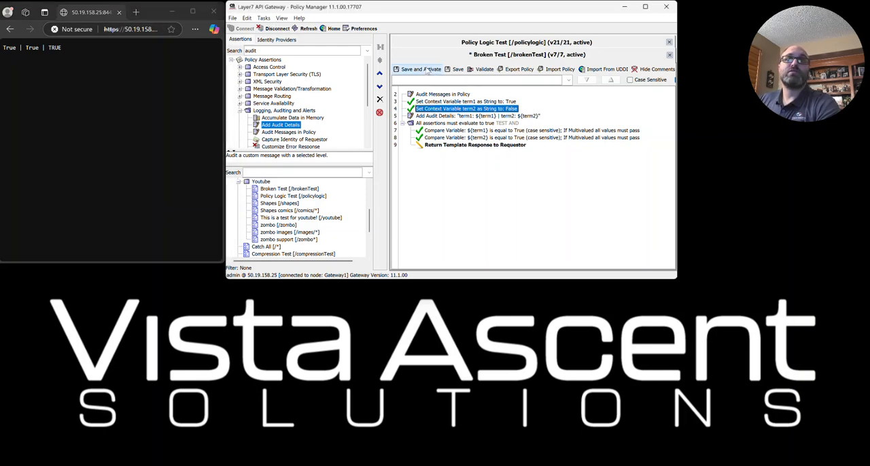
left_click(146, 31)
key("Return")
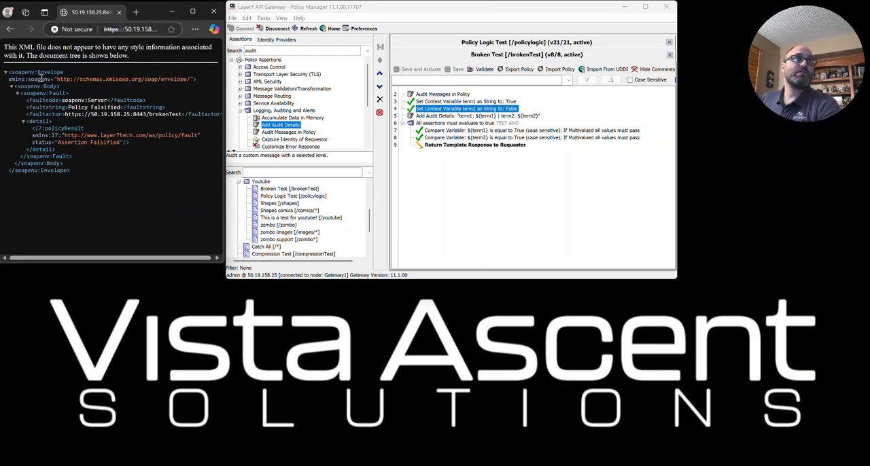
- Open the list of gateway log files and resize its window so the policy stays visible above it
left_click(282, 18)
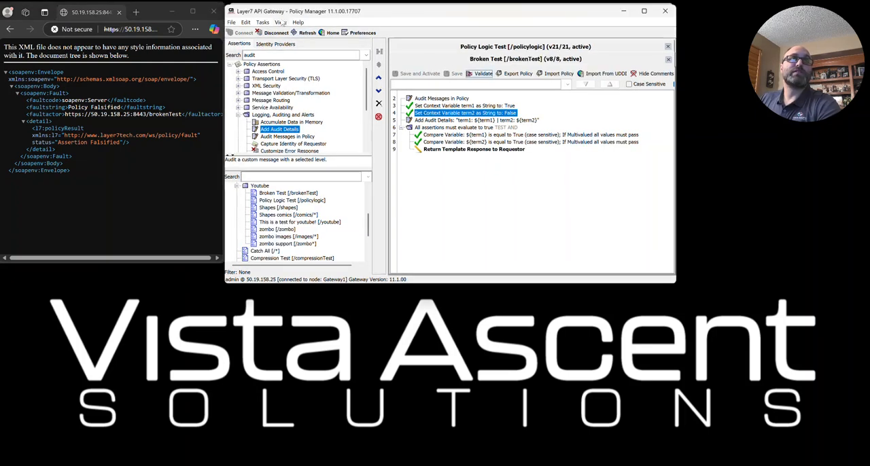
left_click(280, 22)
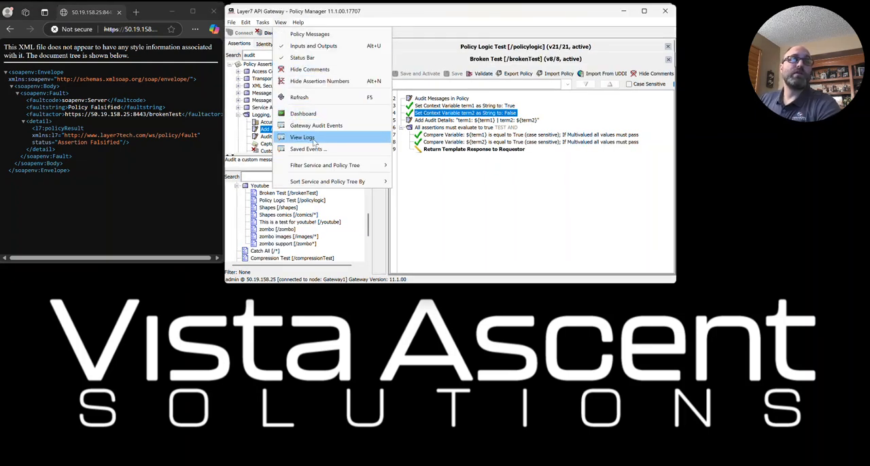
left_click(302, 137)
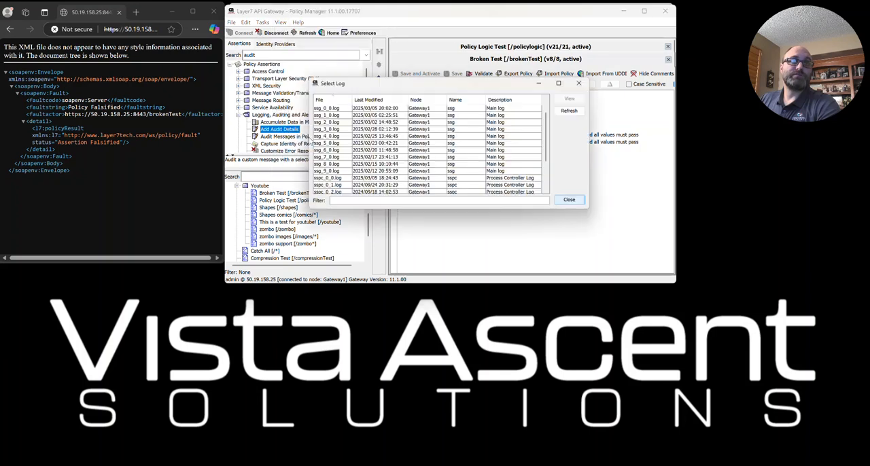
left_click_drag(374, 83, 413, 85)
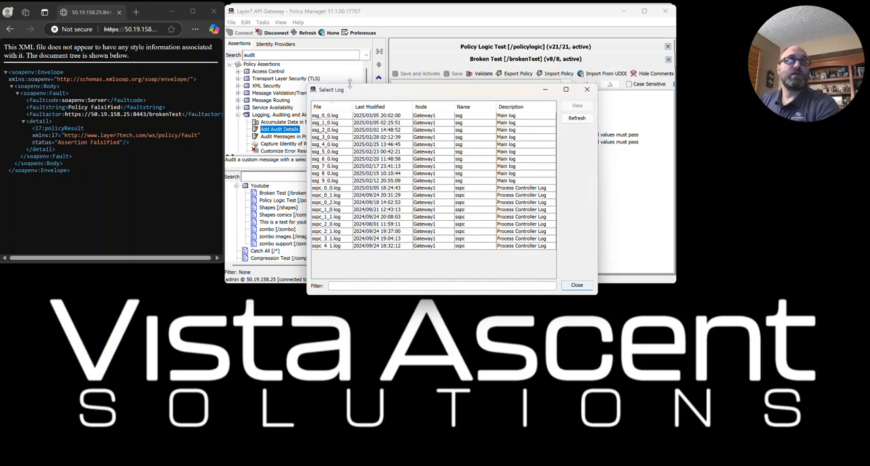
left_click_drag(349, 83, 351, 155)
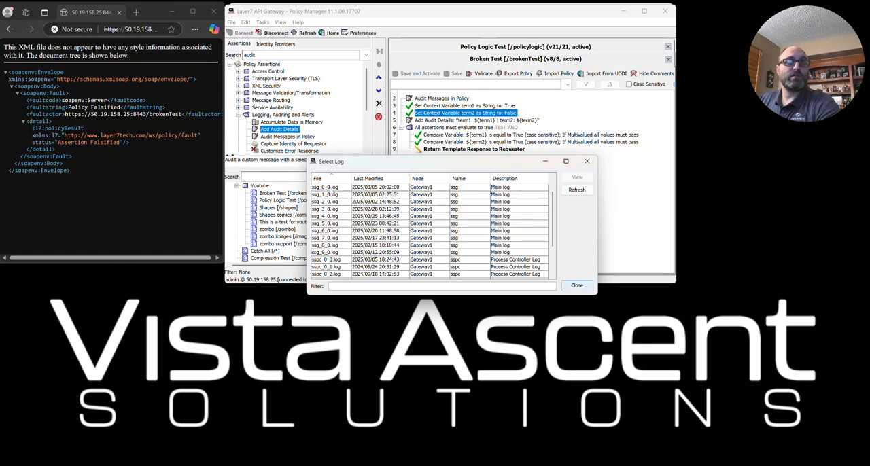
- Open ssg_0_0.log, enlarge the log viewer, and show the full text of the Assertion Falsified audit detail entry
double_click(331, 187)
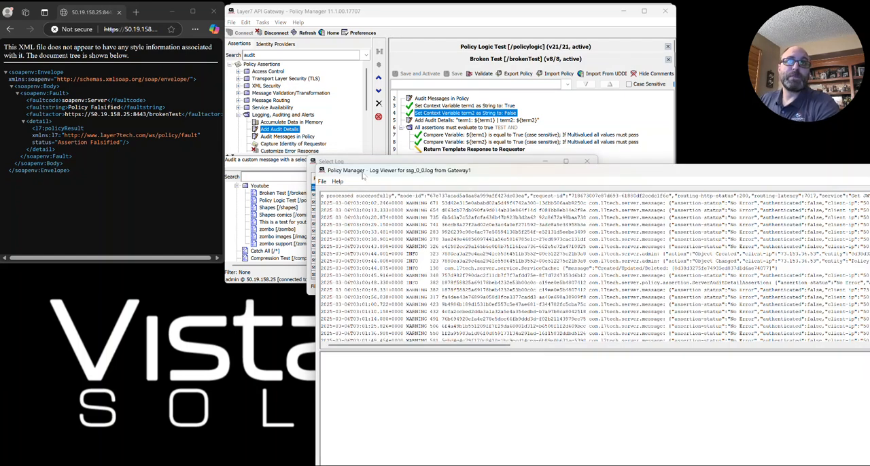
left_click_drag(373, 175, 364, 217)
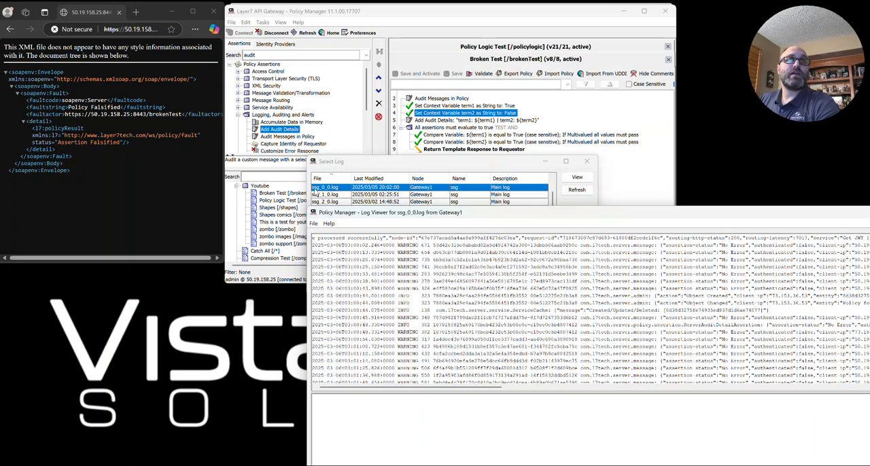
left_click_drag(437, 214, 307, 69)
left_click_drag(412, 249, 445, 360)
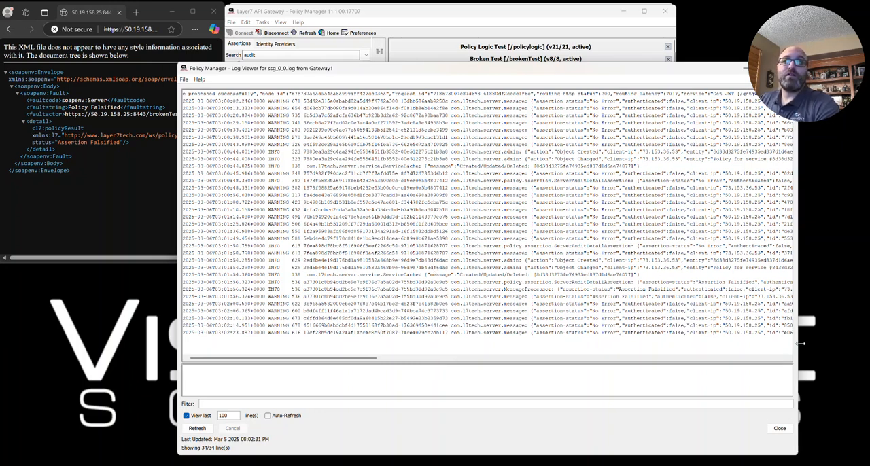
left_click_drag(796, 348, 848, 348)
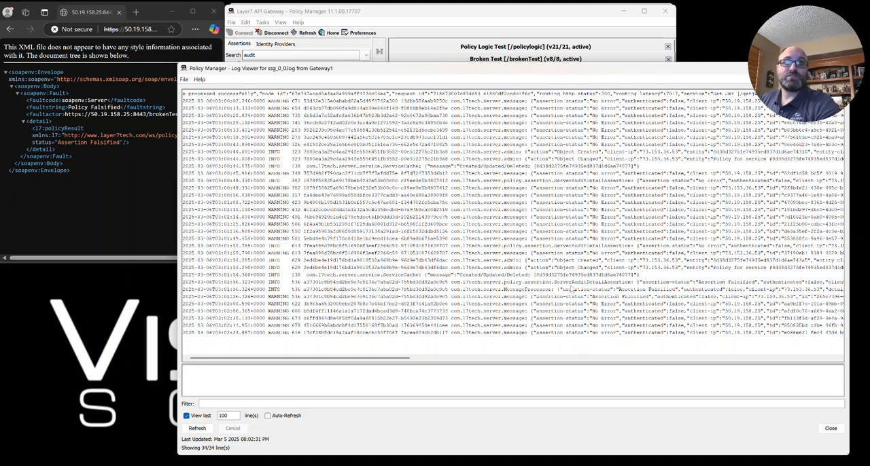
left_click(618, 282)
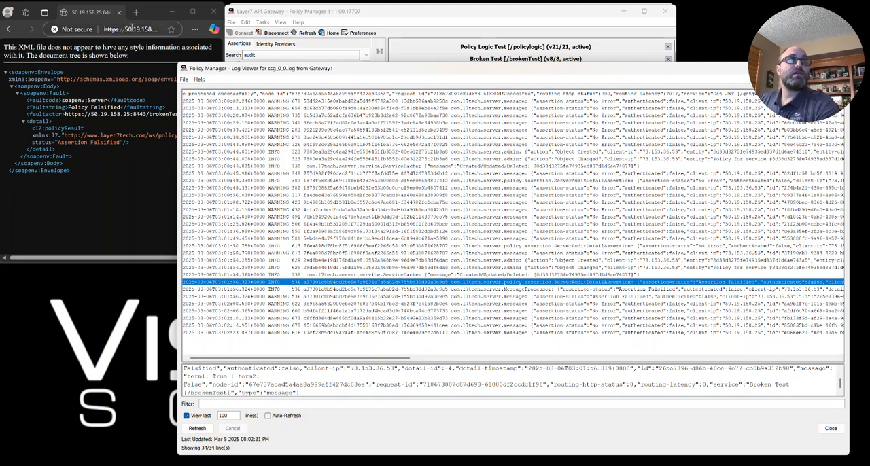
- Call the /brokenTest service again from the browser and refresh the ssg_0_0.log view
left_click(133, 29)
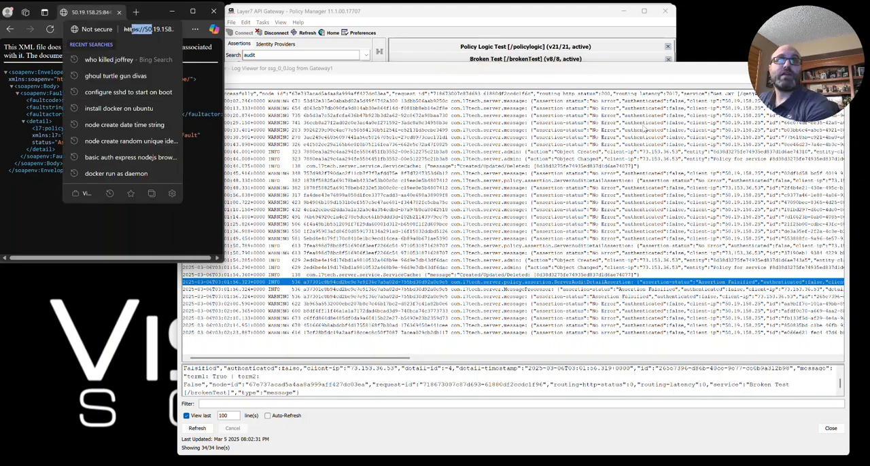
left_click(145, 33)
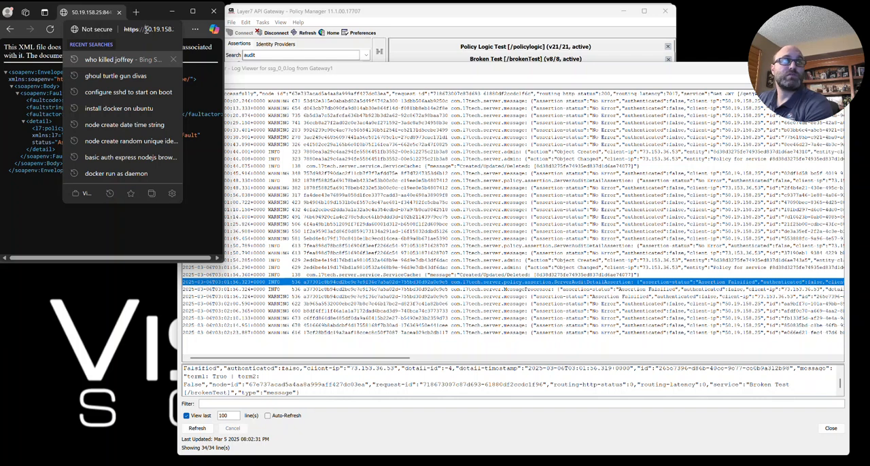
key("Return")
left_click(207, 427)
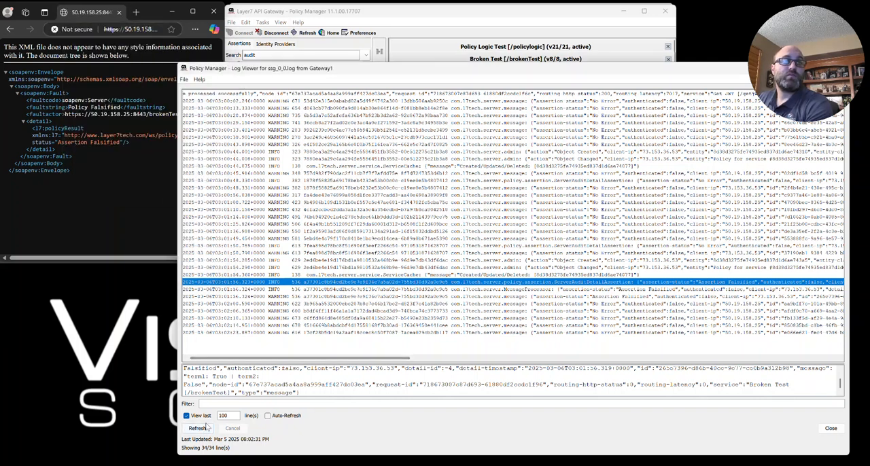
left_click(204, 427)
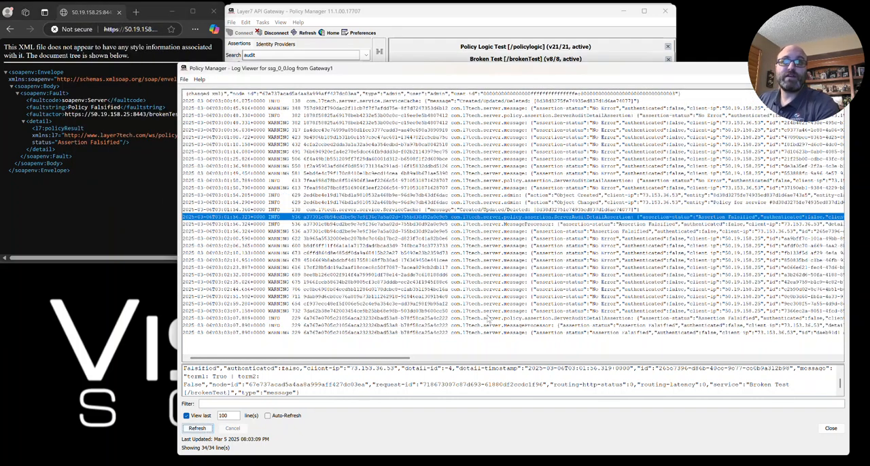
- Examine the newest Broken Test log entries, reading the audit detail line for its assertion status, term values, request ID and service name
left_click(480, 325)
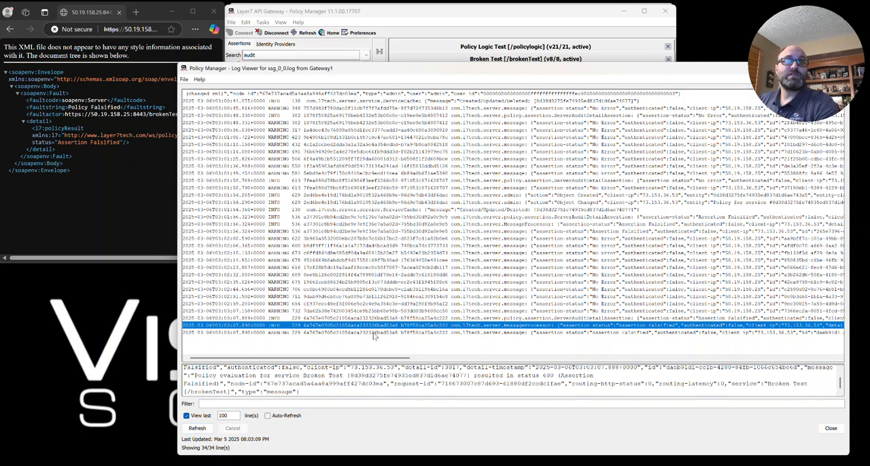
left_click(536, 320)
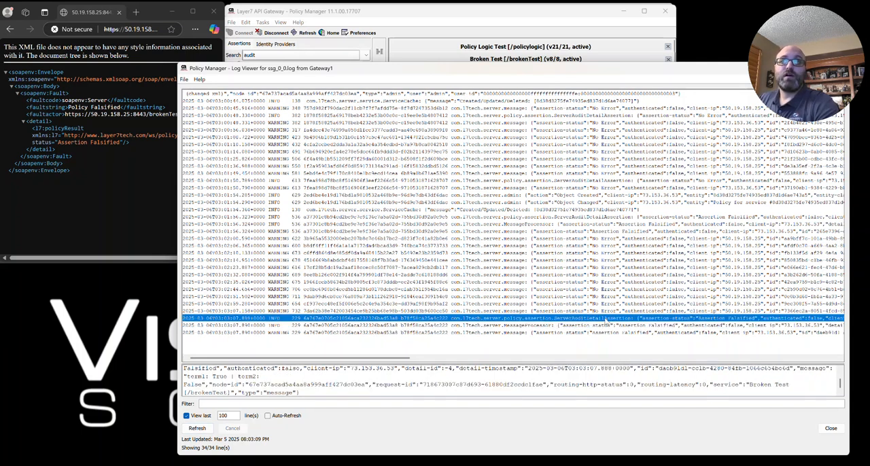
left_click_drag(389, 358, 659, 364)
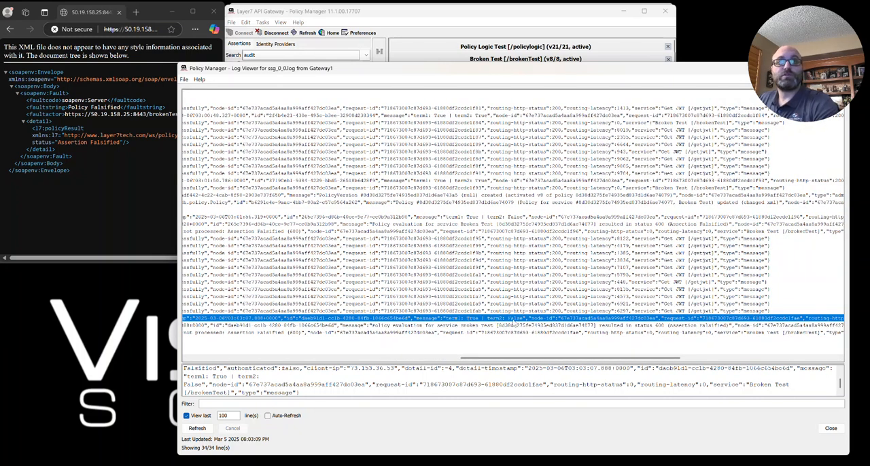
left_click_drag(537, 360, 664, 362)
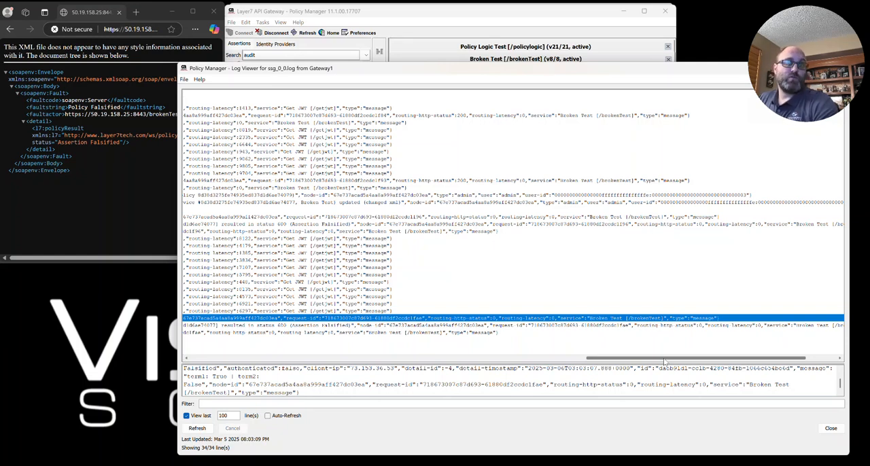
left_click_drag(664, 360, 588, 361)
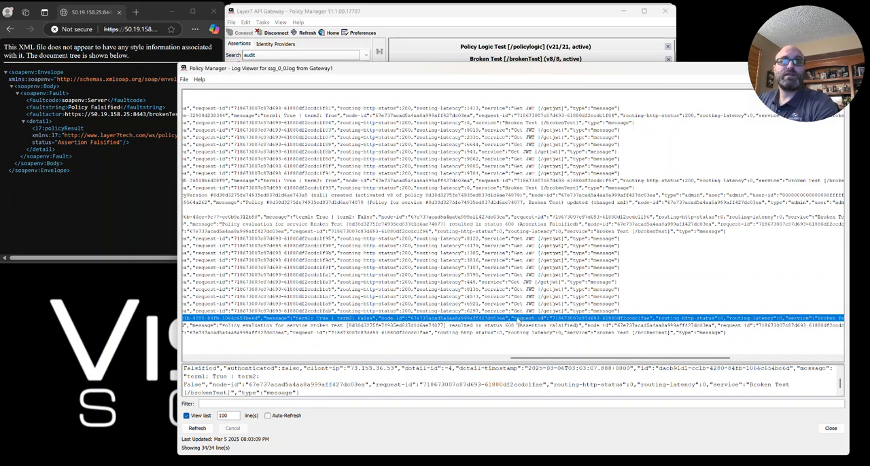
left_click_drag(515, 358, 303, 362)
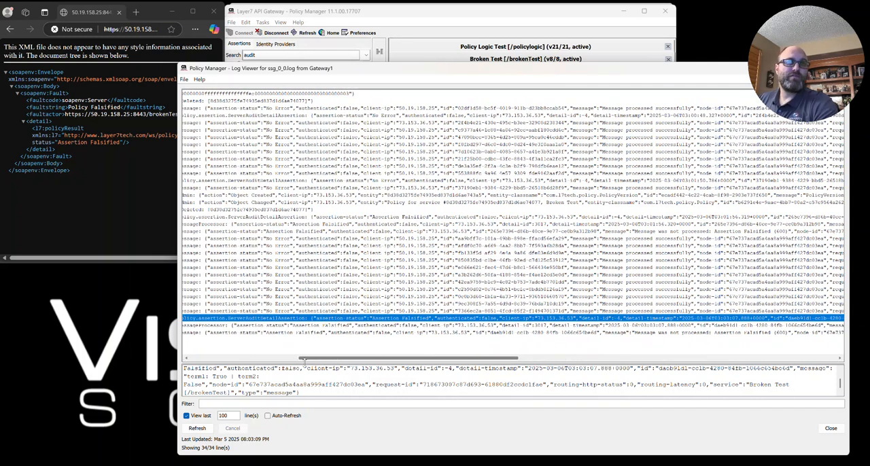
left_click_drag(303, 361, 264, 364)
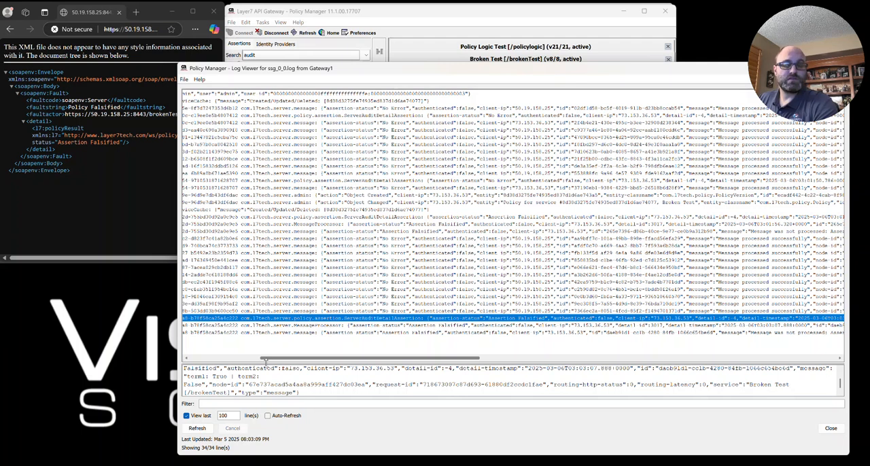
left_click_drag(265, 363, 227, 362)
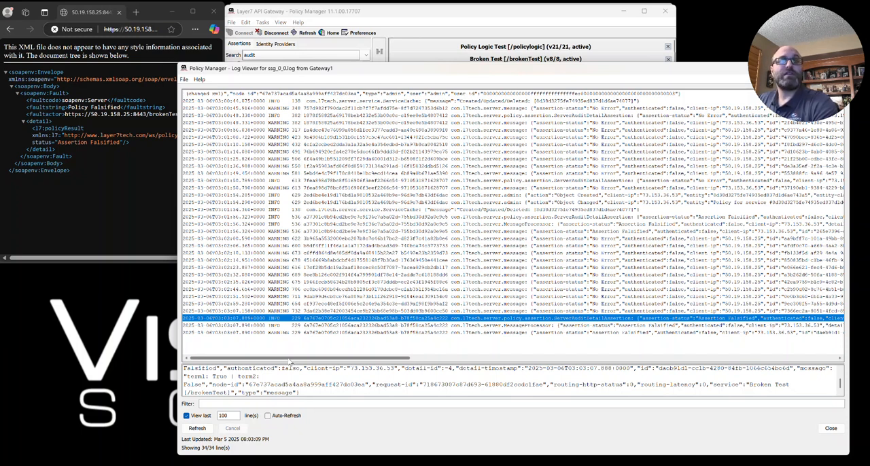
left_click_drag(289, 361, 353, 361)
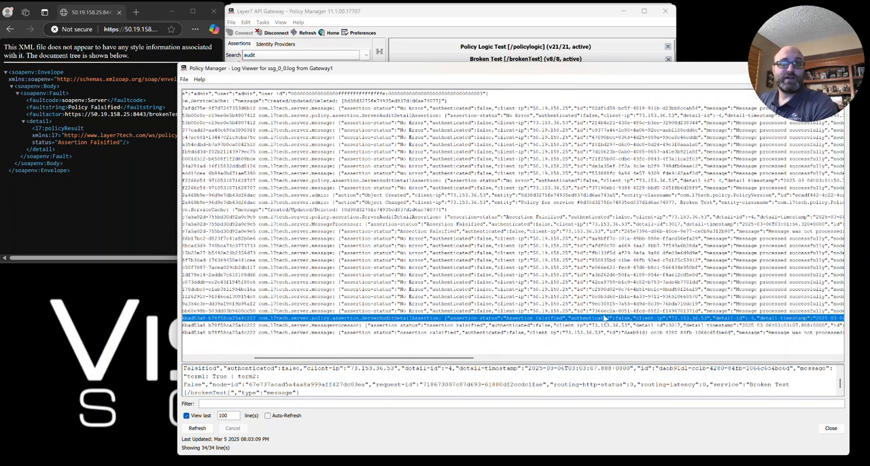
left_click_drag(452, 361, 387, 361)
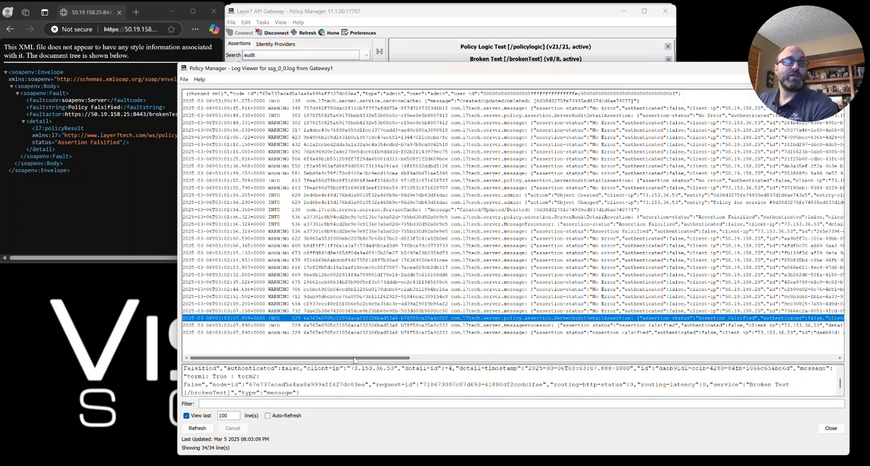
left_click_drag(354, 360, 263, 353)
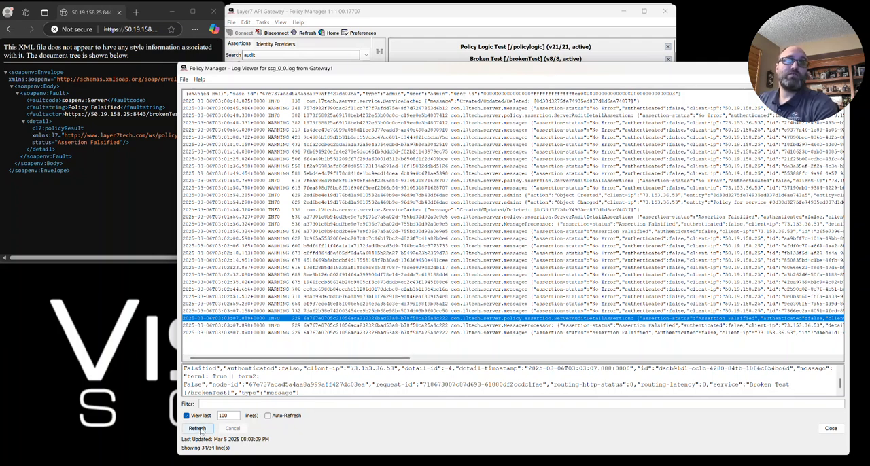
left_click(222, 401)
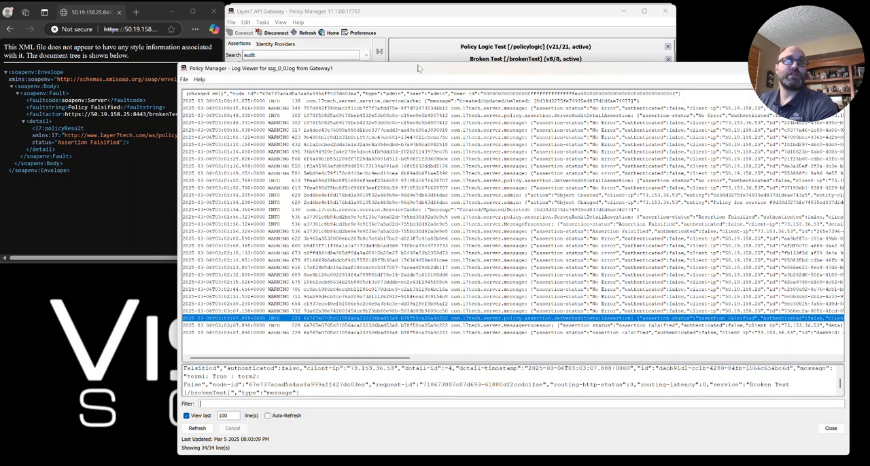
- Close the log viewer and the list of gateway log files to return to the Broken Test policy
left_click_drag(420, 62, 419, 183)
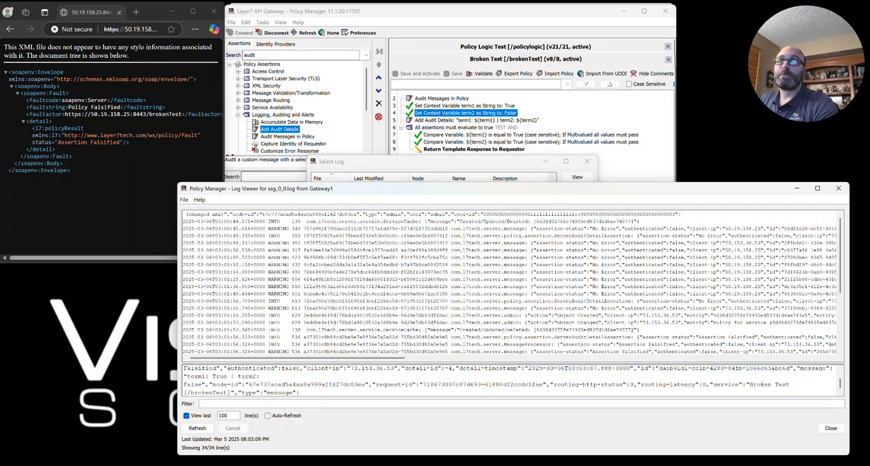
left_click(841, 188)
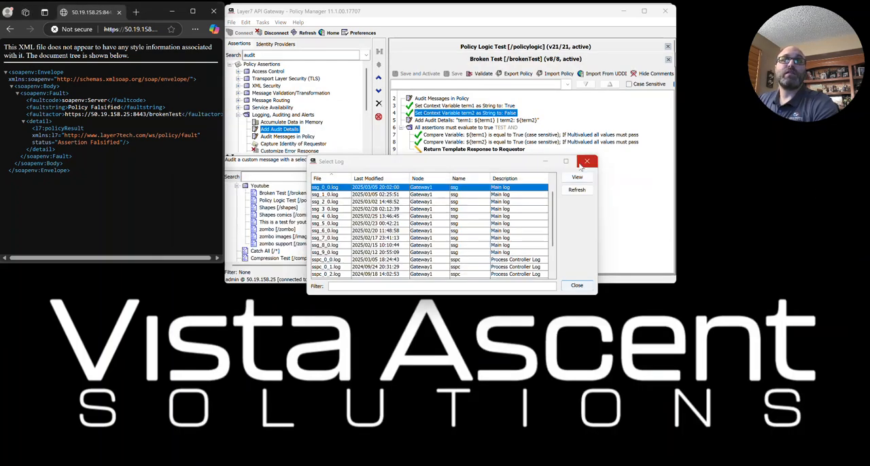
key("Escape")
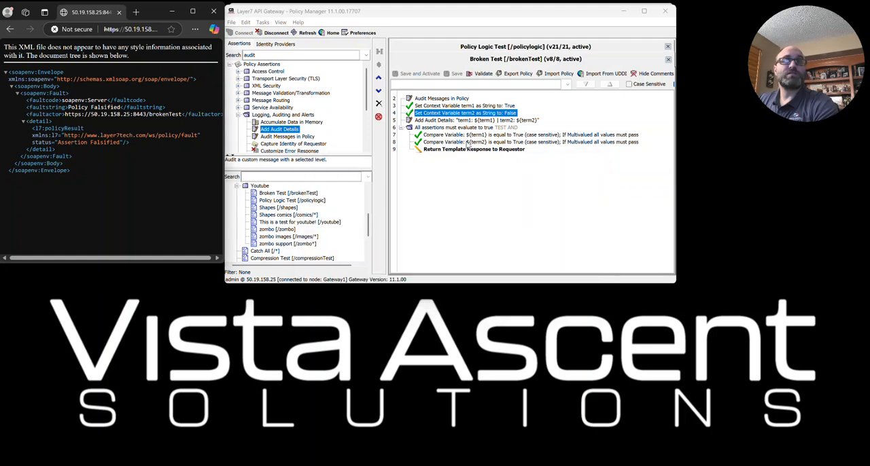
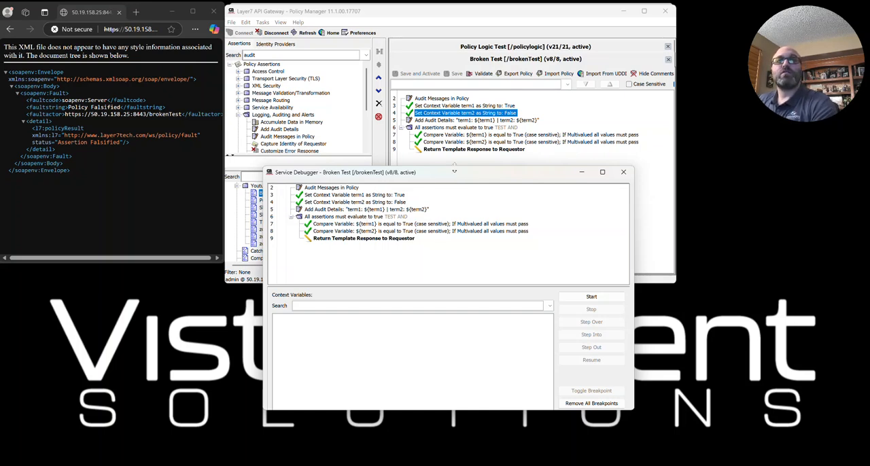
- Try out breakpoints on assertions 3, 5, 8 and 9 in the Broken Test debugger and remove each one again
left_click_drag(454, 171, 472, 26)
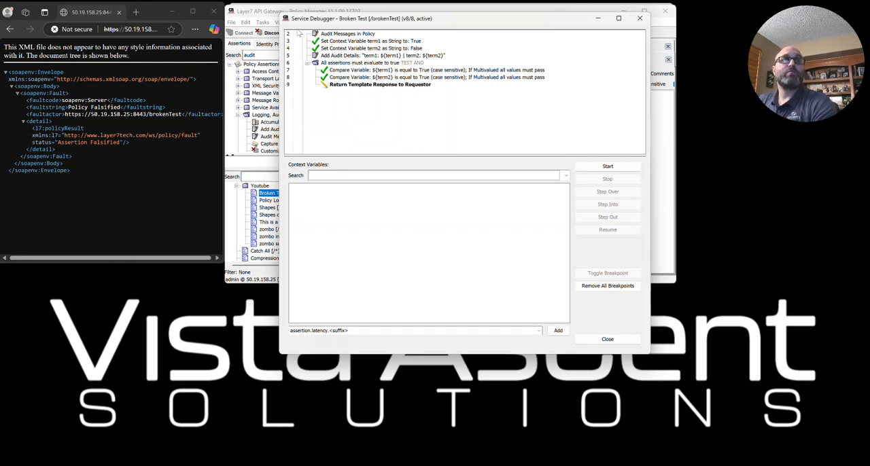
left_click(298, 41)
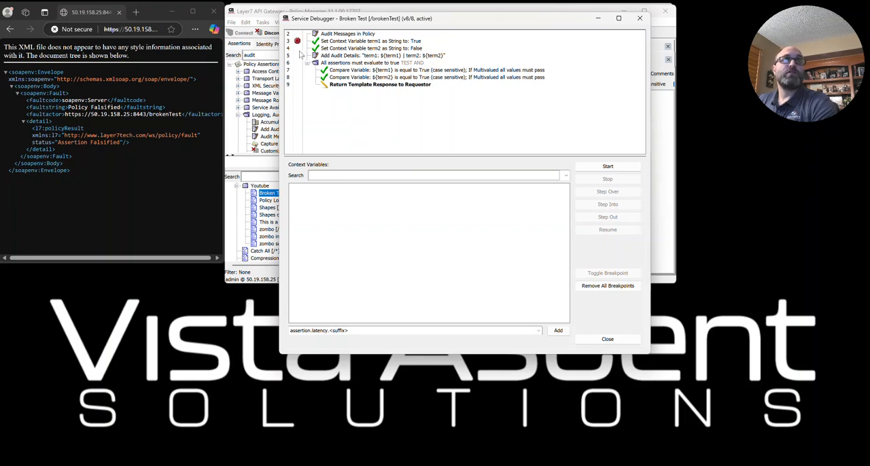
left_click(296, 55)
left_click(297, 77)
left_click(297, 85)
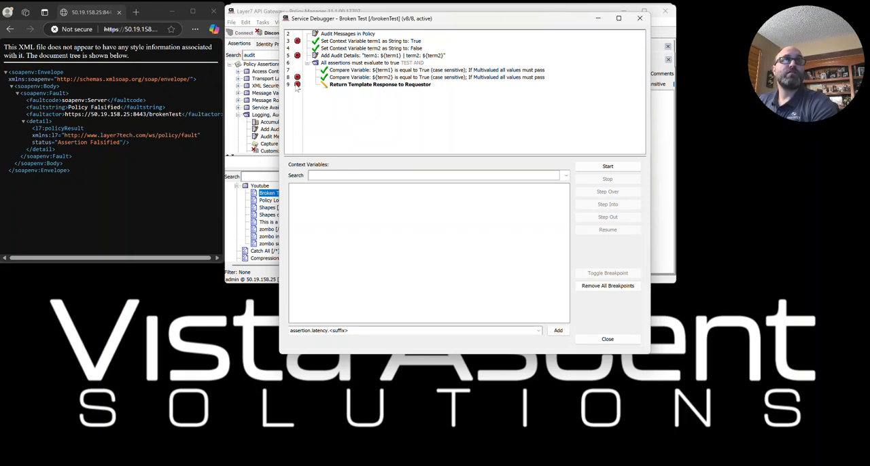
left_click(297, 84)
left_click(297, 76)
left_click(297, 55)
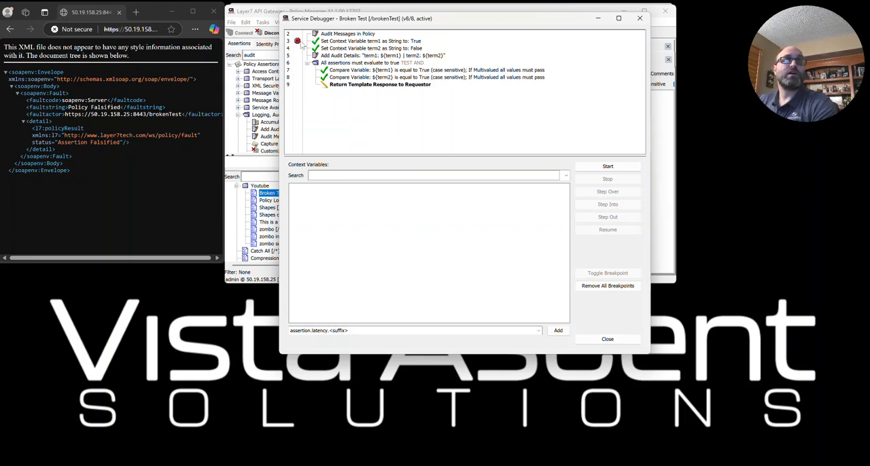
left_click(298, 41)
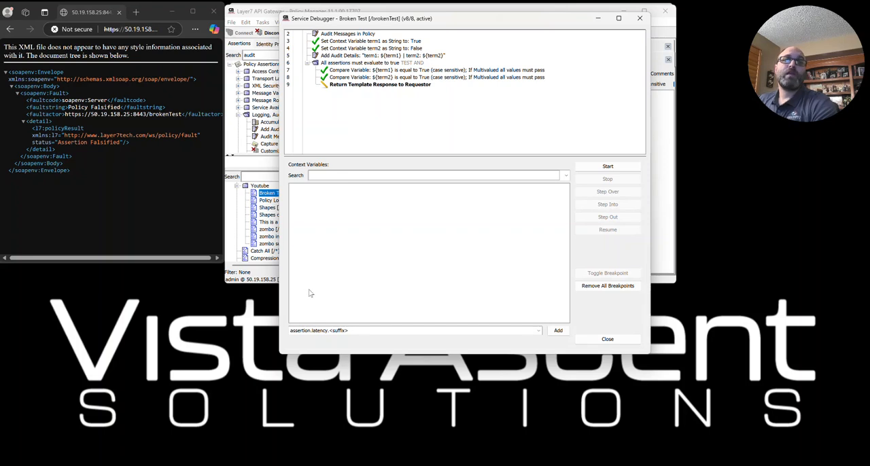
- Add the response variable to the debugger's watched context variables
left_click_drag(357, 331, 282, 330)
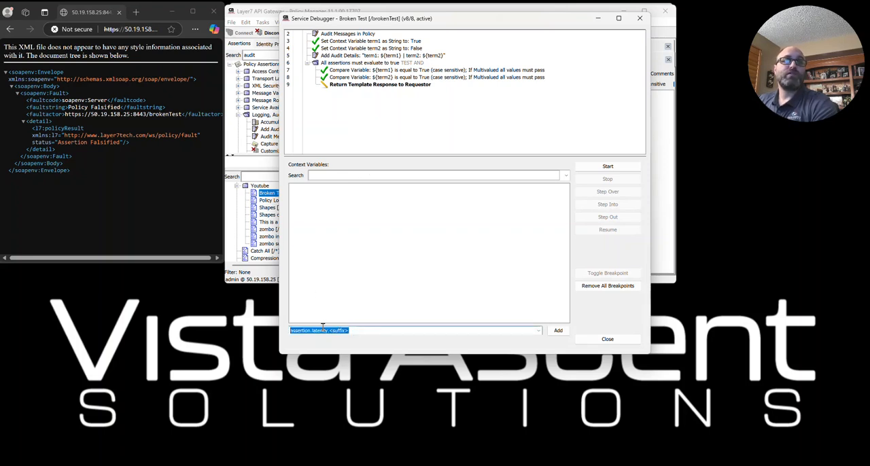
type("response")
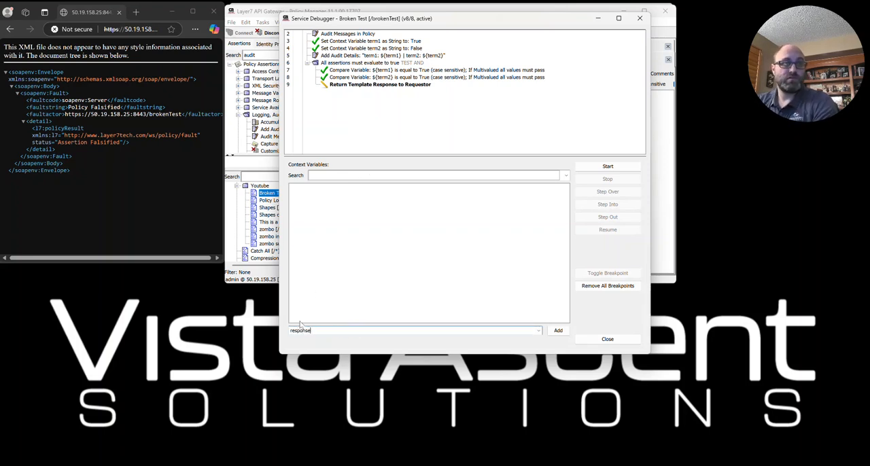
left_click(557, 330)
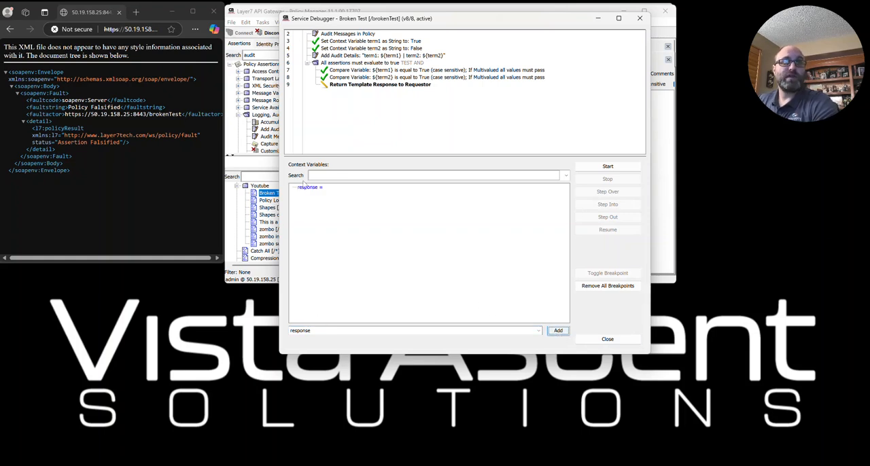
double_click(319, 332)
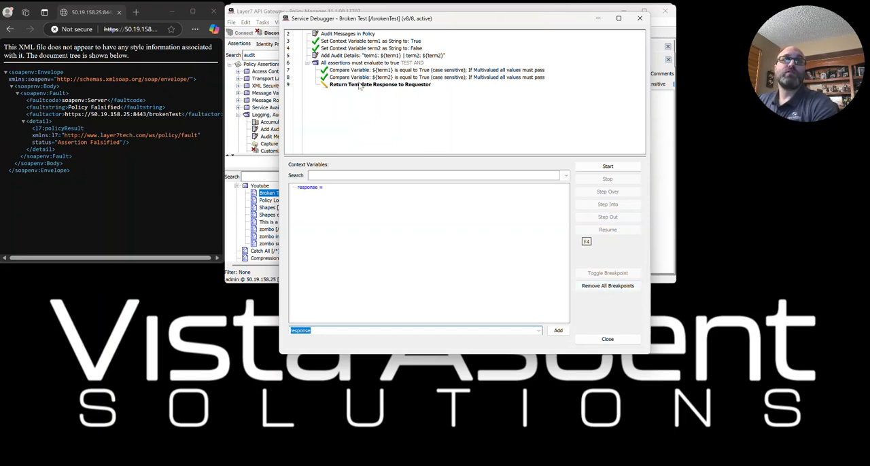
- Try out breakpoints on assertions 4 and 7 and remove all breakpoints at once
left_click(297, 48)
left_click(298, 70)
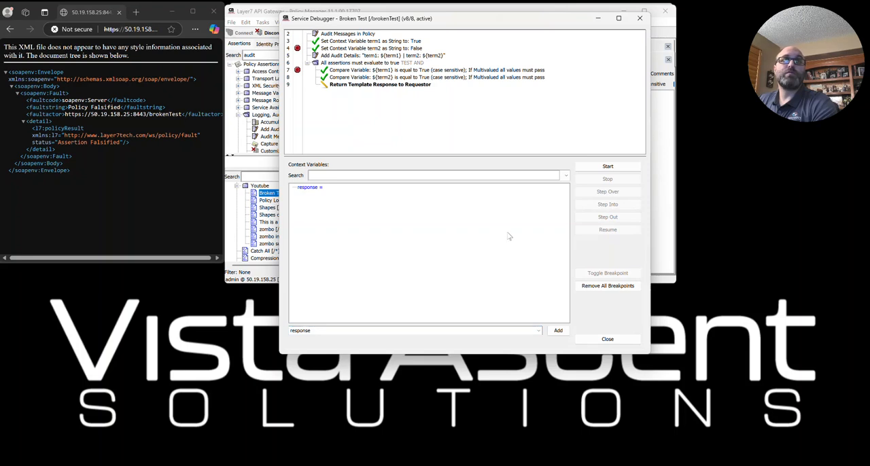
left_click(613, 287)
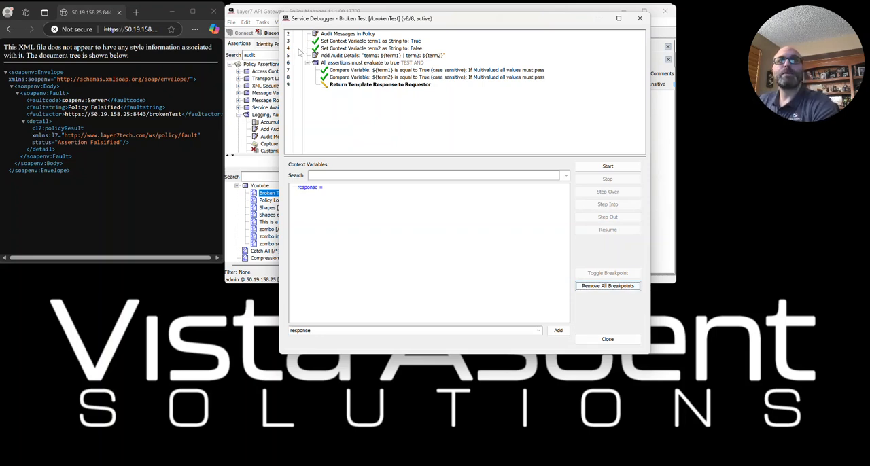
- Start the debugger without breakpoints and call the /brokenTest service again from the browser
left_click(607, 168)
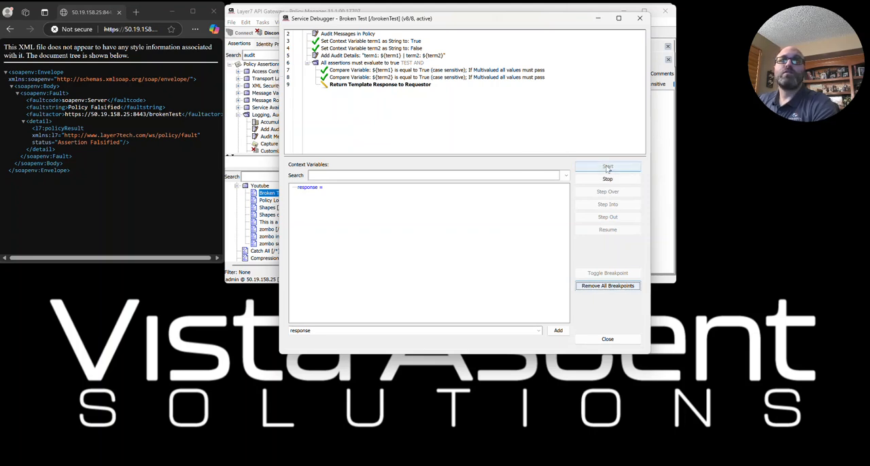
left_click(126, 28)
key("Return")
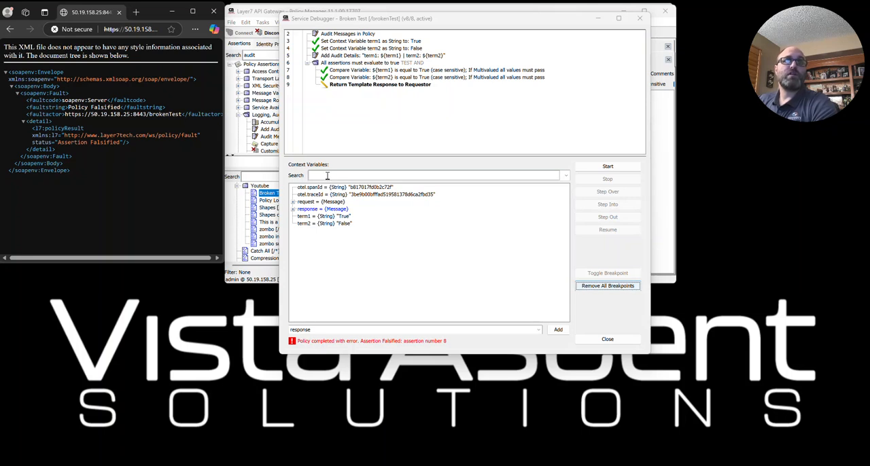
- Examine the captured context variables, including the otel span and trace IDs and the request and response messages
left_click(301, 189)
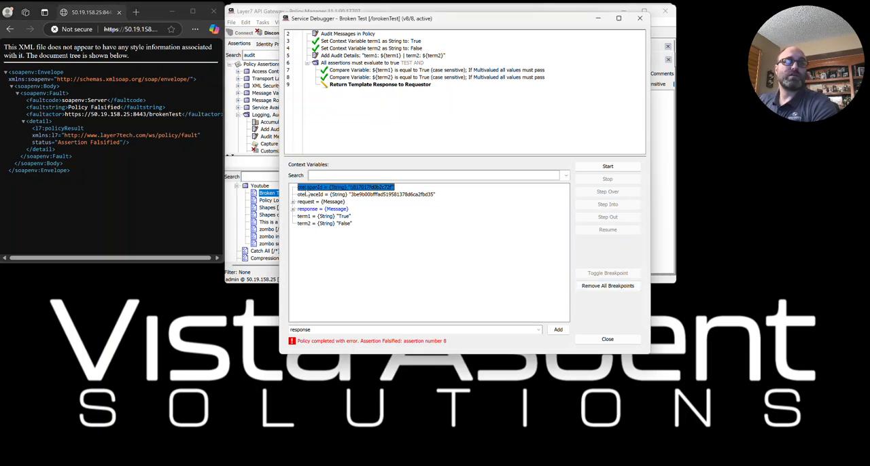
left_click(310, 195)
left_click(313, 189)
left_click(313, 194)
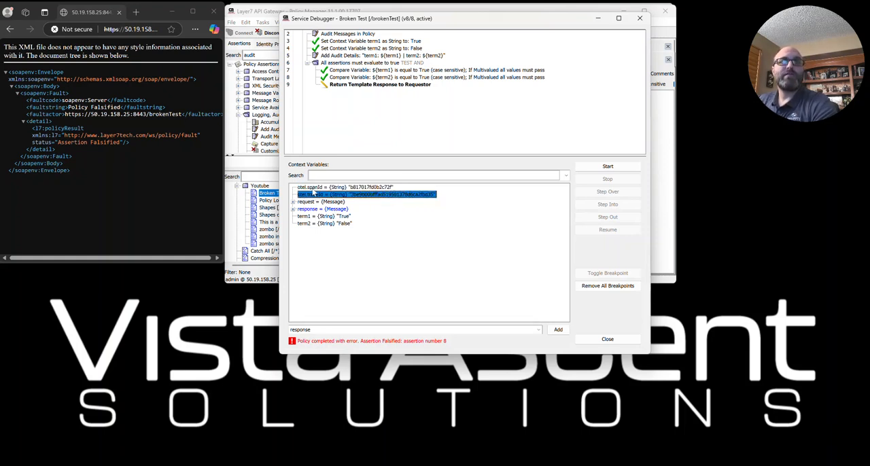
left_click(304, 202)
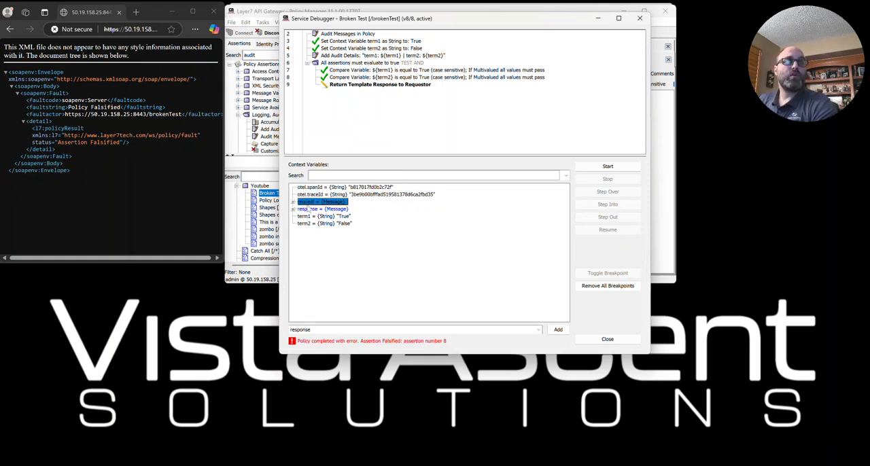
left_click(309, 209)
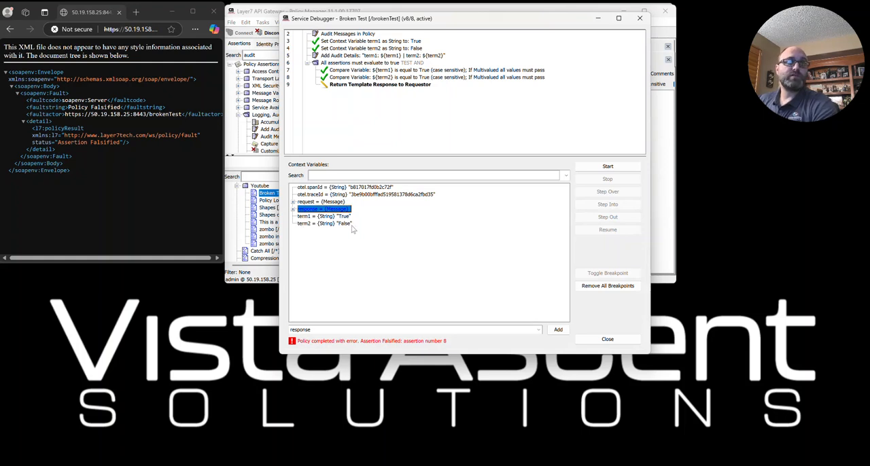
- Inspect the request message's header values and the response message's contents, and locate assertion 8 in the debugged policy
left_click(293, 202)
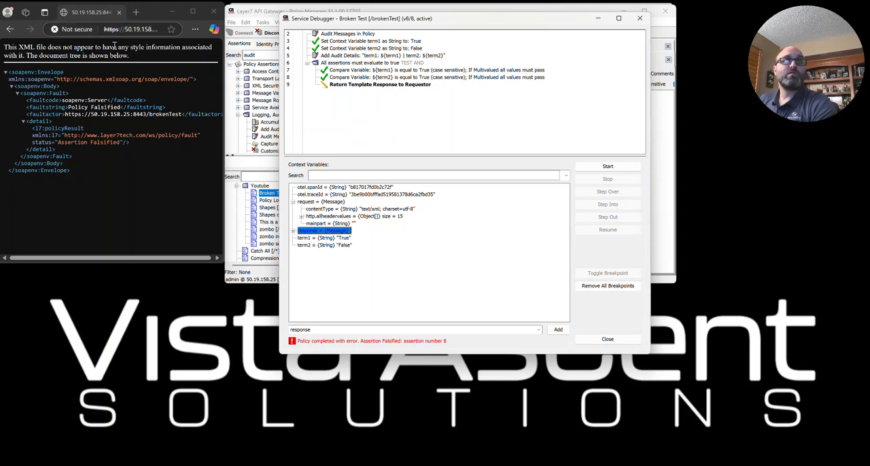
left_click(302, 216)
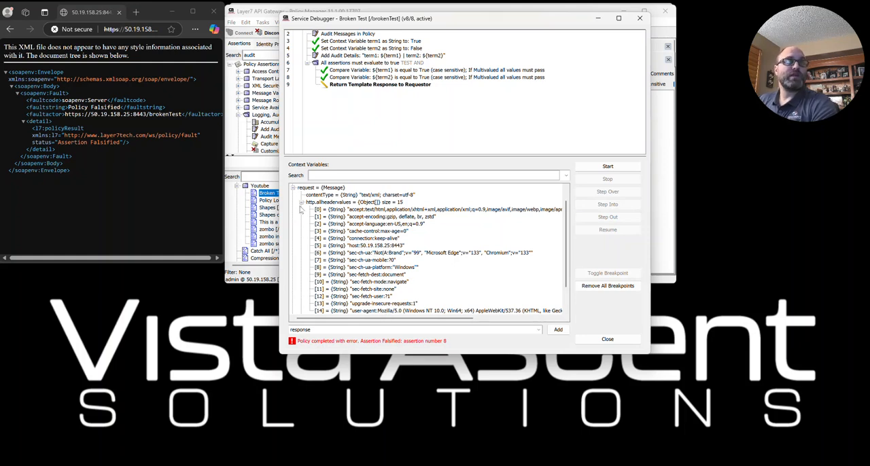
left_click(301, 202)
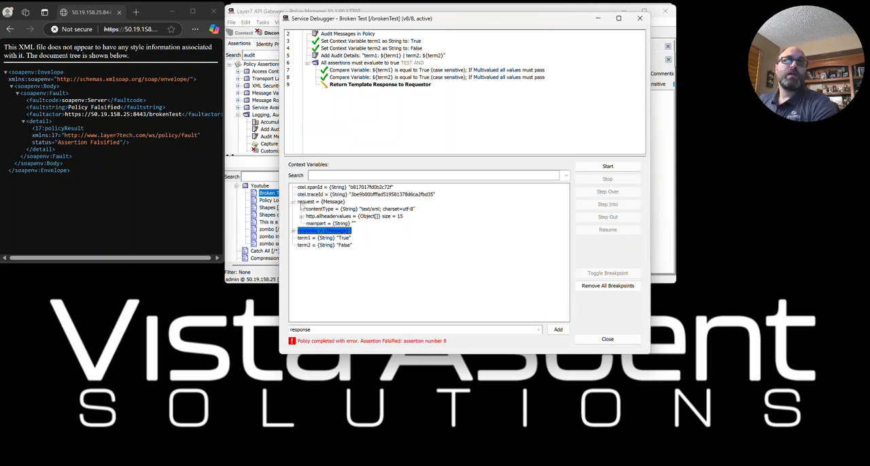
left_click(294, 231)
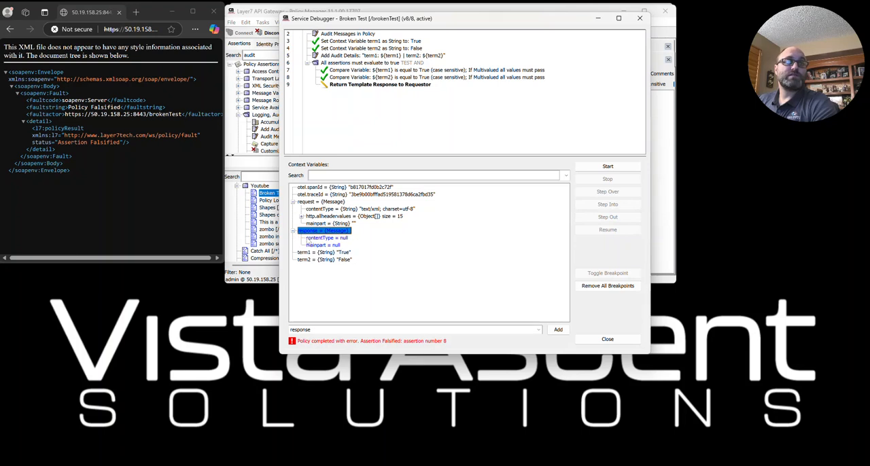
left_click(294, 231)
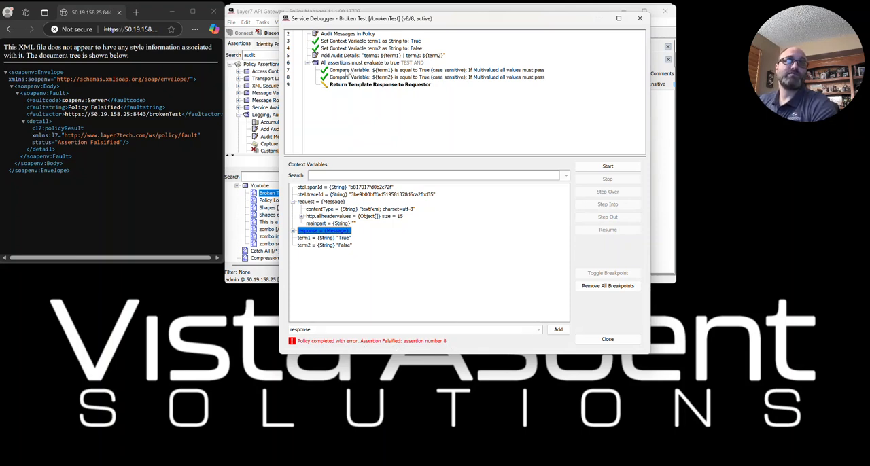
left_click(344, 77)
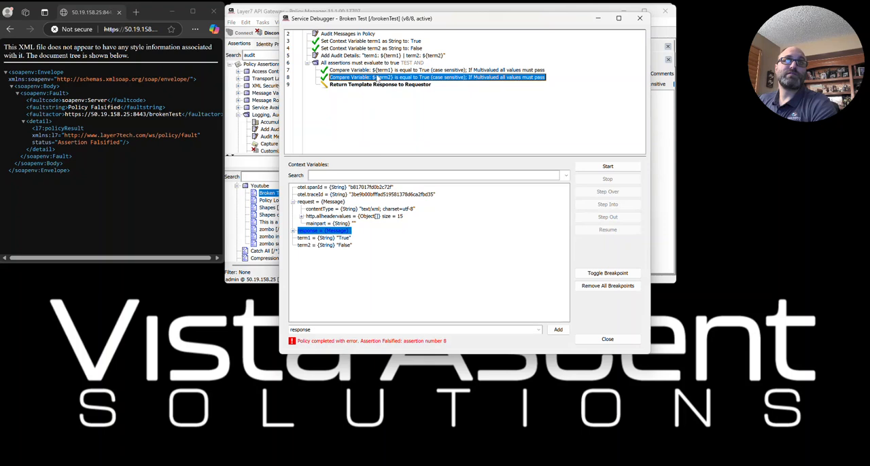
- Check in the Policy Manager preferences that Show Assertion Numbers is enabled, and close the preferences
left_click_drag(384, 12, 407, 180)
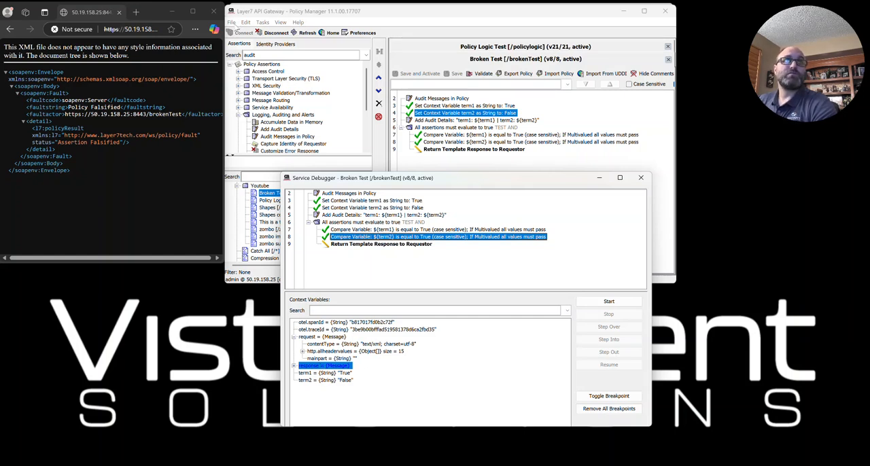
left_click(231, 22)
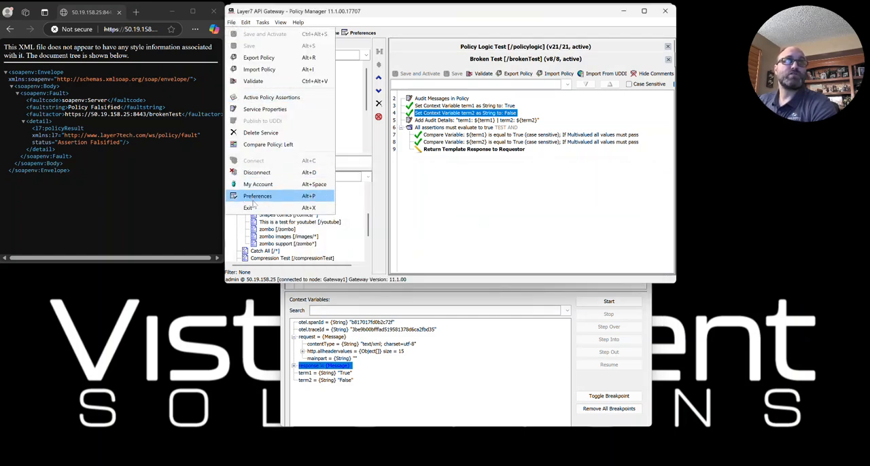
left_click(257, 196)
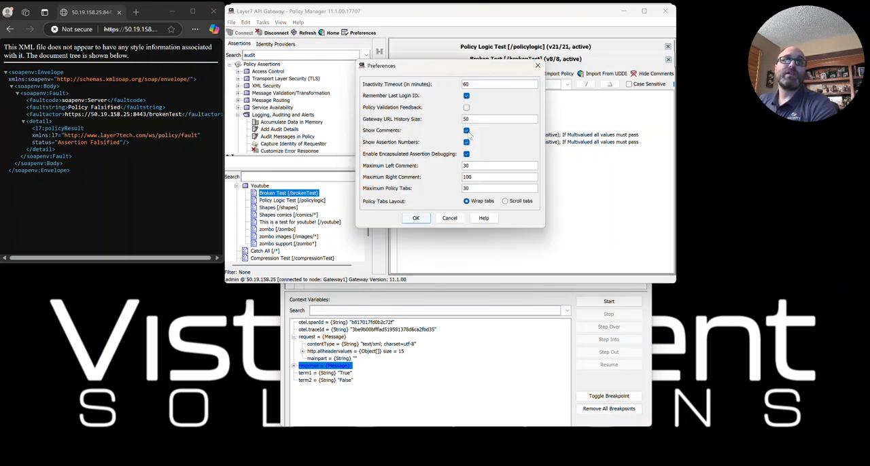
left_click(466, 141)
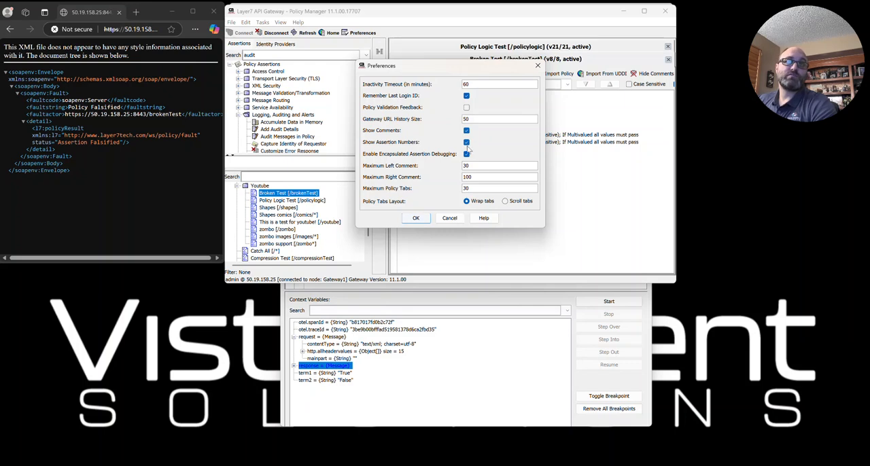
left_click(416, 218)
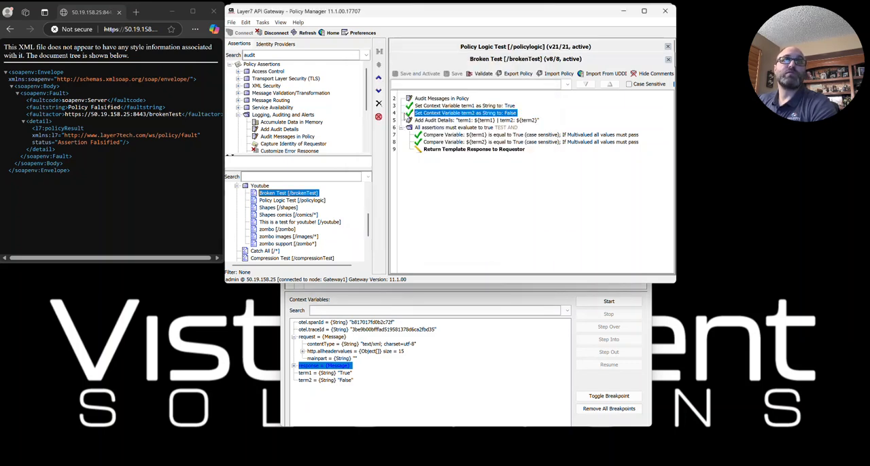
left_click(363, 34)
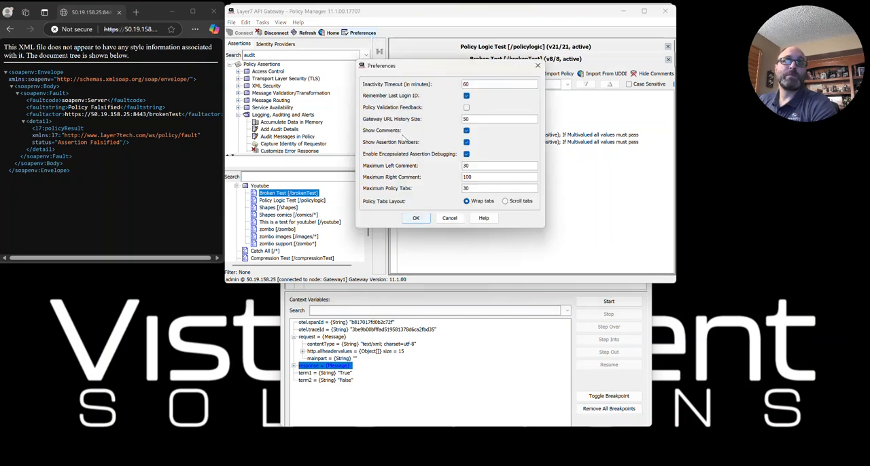
left_click(537, 65)
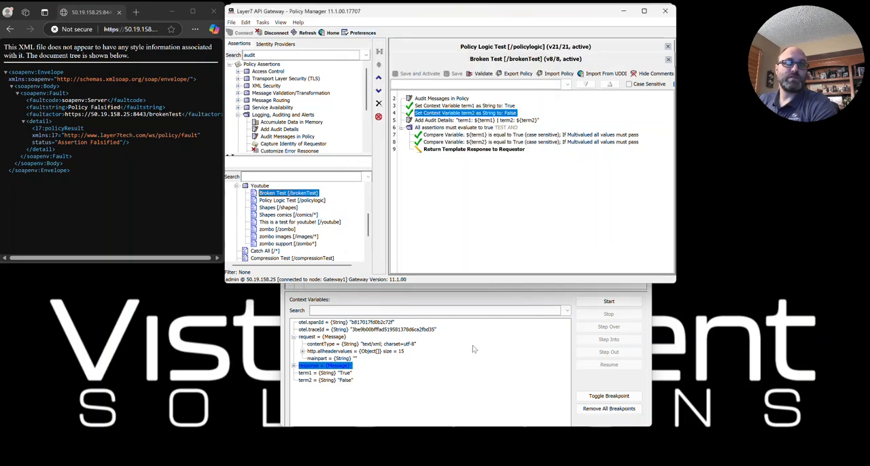
- Move the Service Debugger window up and locate debugged assertion 8, the term2 comparison, in the Broken Test policy
left_click(469, 339)
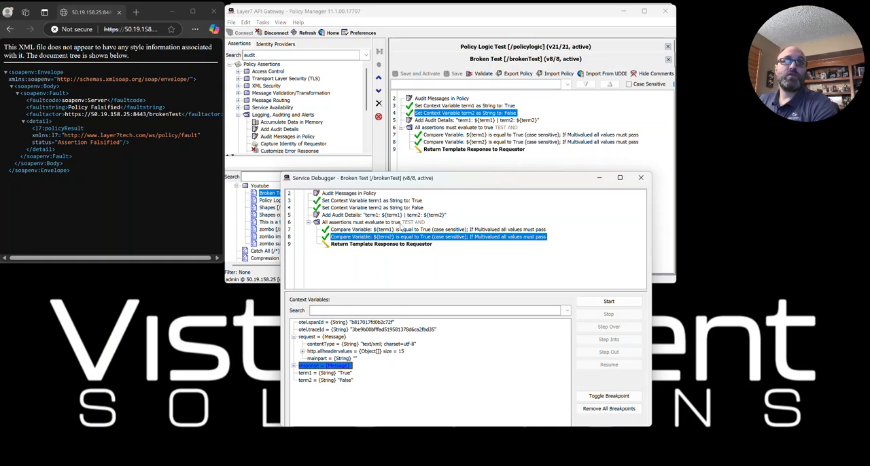
left_click_drag(408, 174, 408, 64)
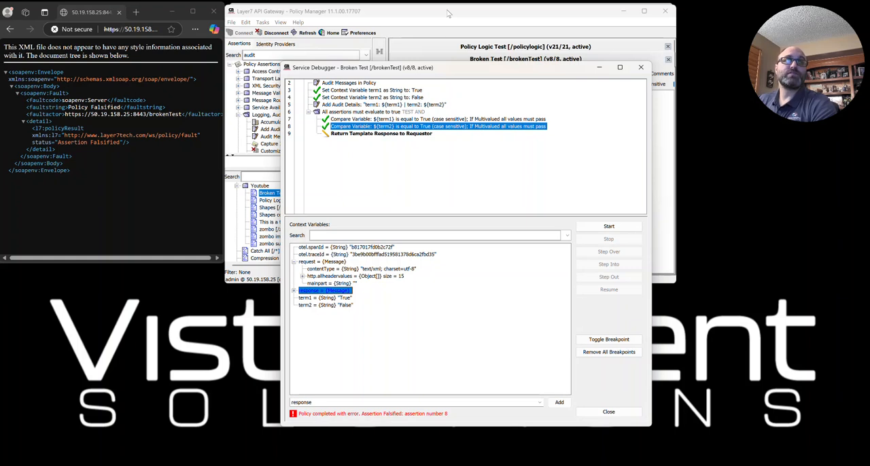
left_click(447, 13)
left_click(533, 142)
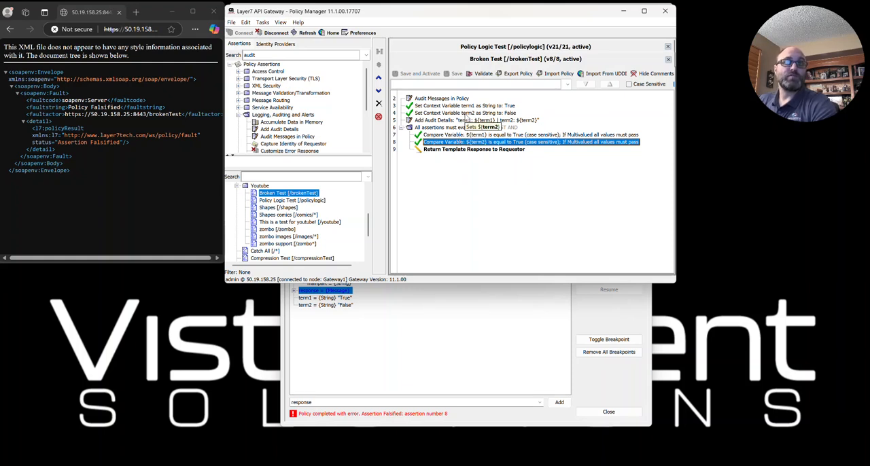
- Set the term2 context variable's expression to True, and save and activate the Broken Test policy
left_click(466, 113)
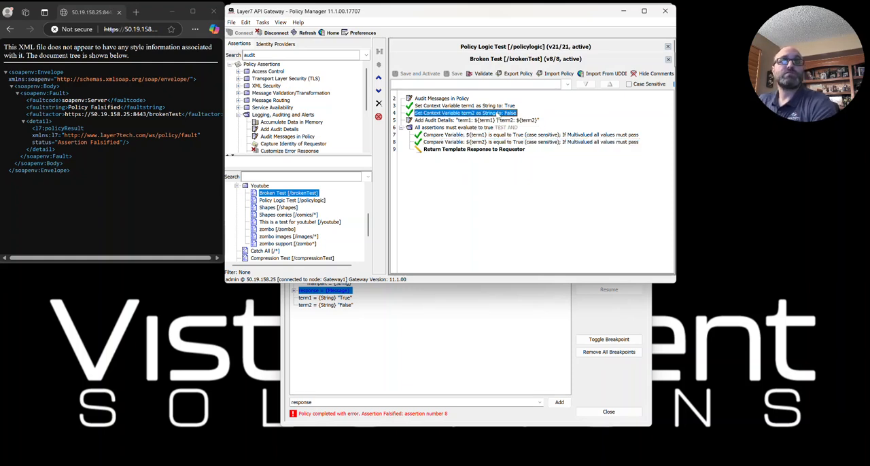
double_click(498, 114)
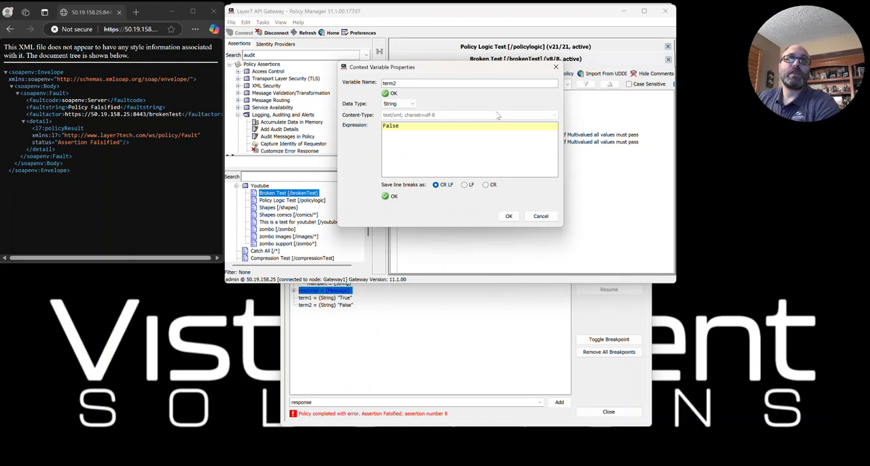
type("True")
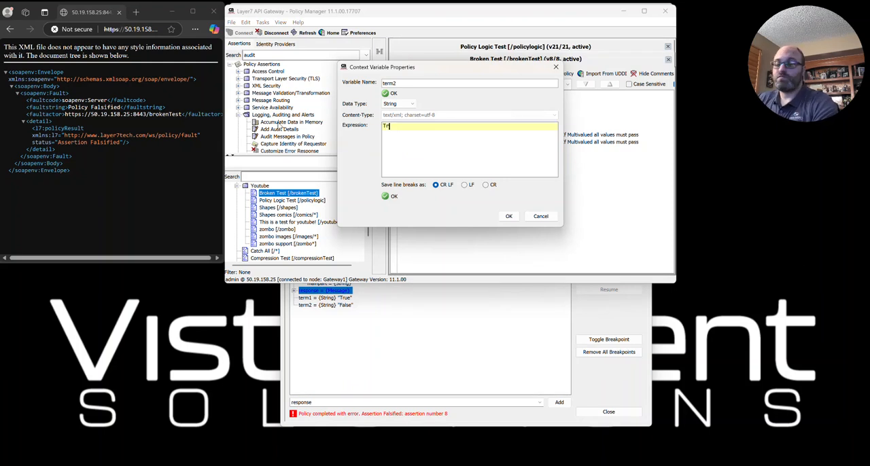
left_click(509, 216)
left_click(402, 74)
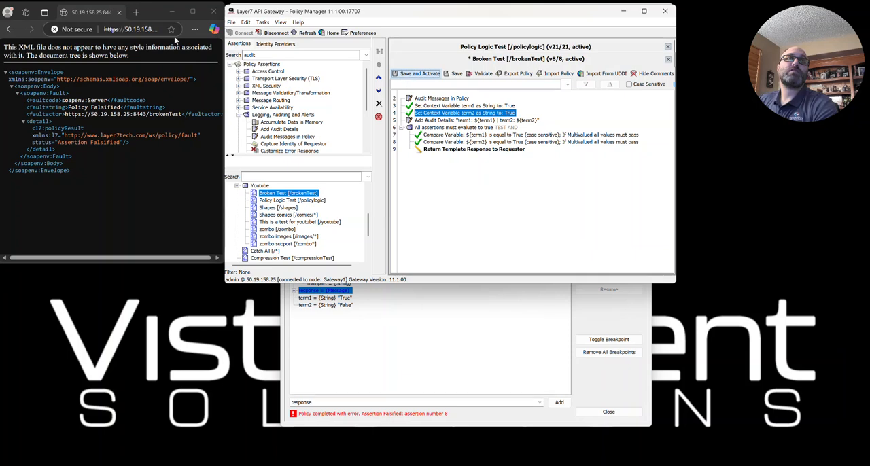
- Restart the debugger, call the /brokenTest service again from the browser, and inspect the watched response message's contents
left_click(434, 322)
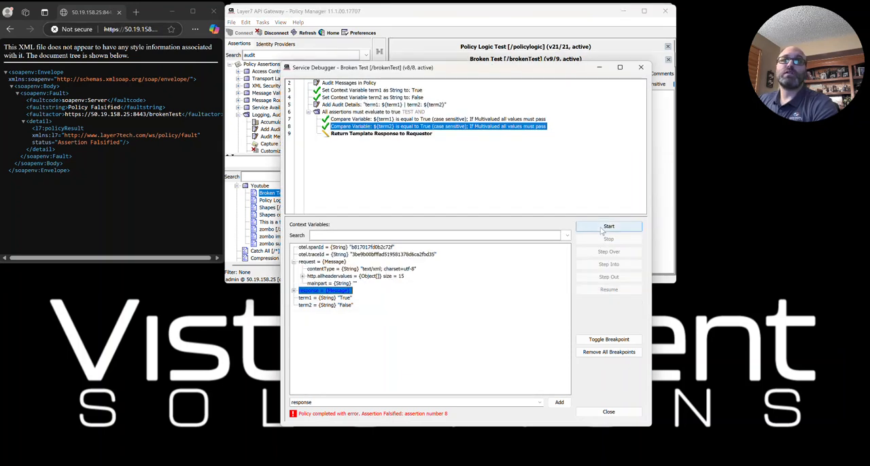
left_click(607, 227)
left_click(128, 30)
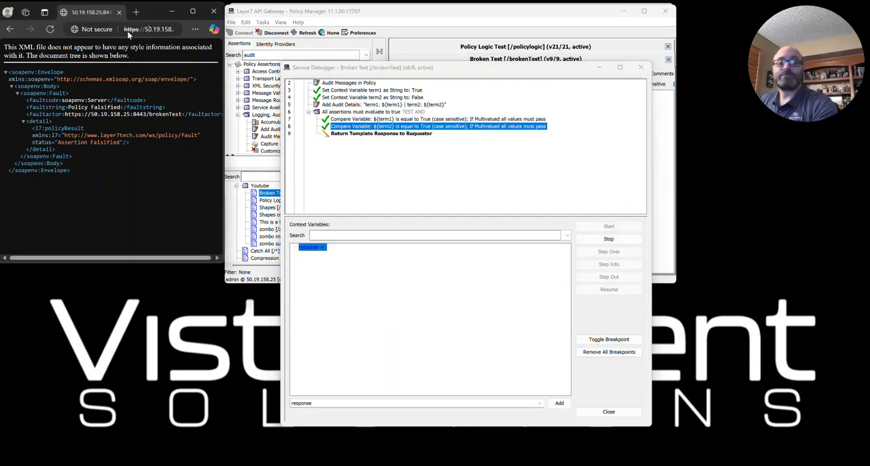
key("Return")
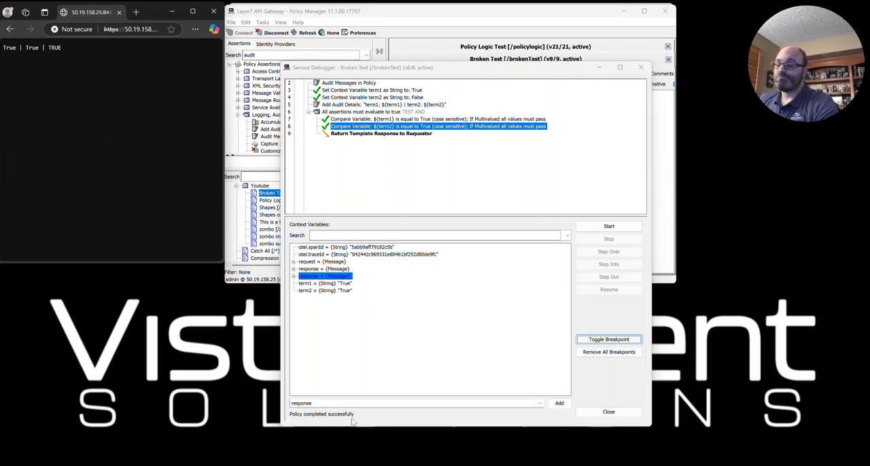
left_click(294, 276)
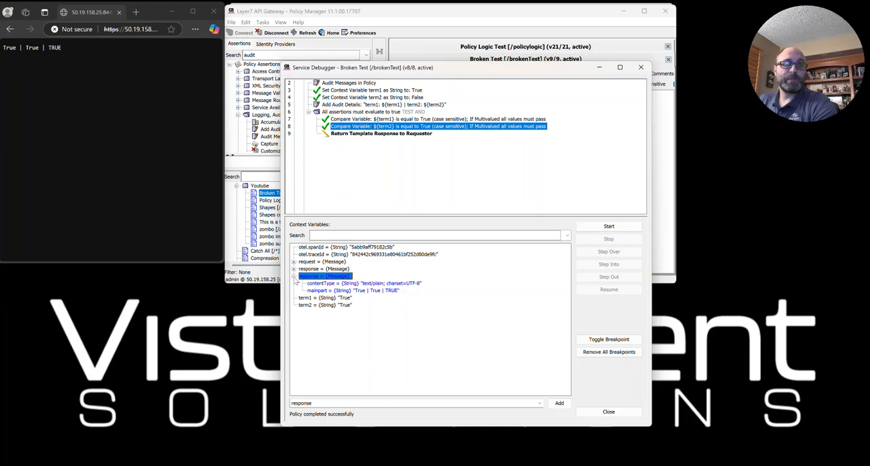
left_click(294, 278)
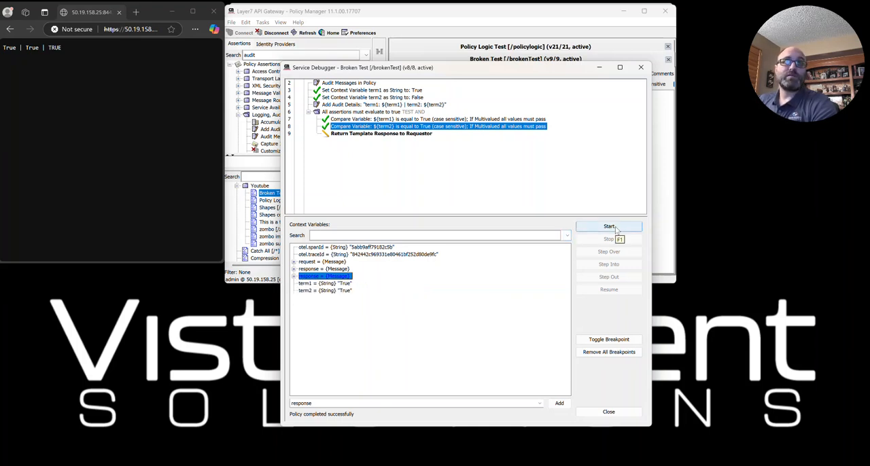
- Start the debugger with a breakpoint on assertion 3, Set Context Variable term1, and call the /brokenTest service again
left_click(610, 227)
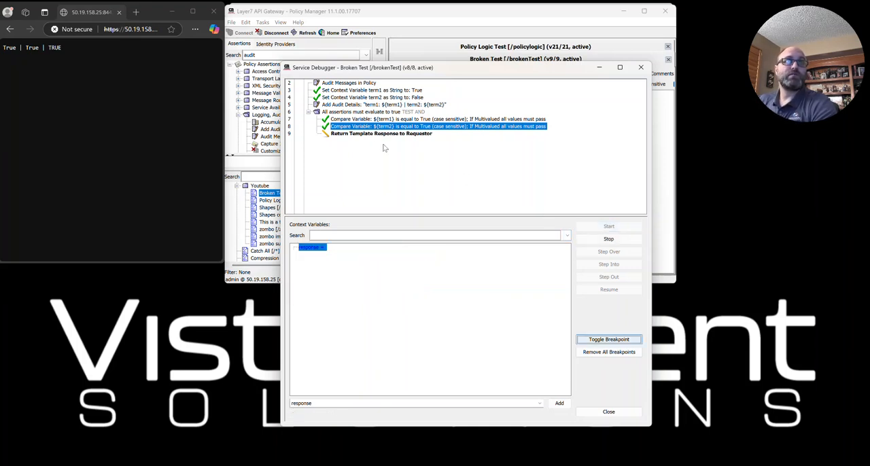
left_click(298, 90)
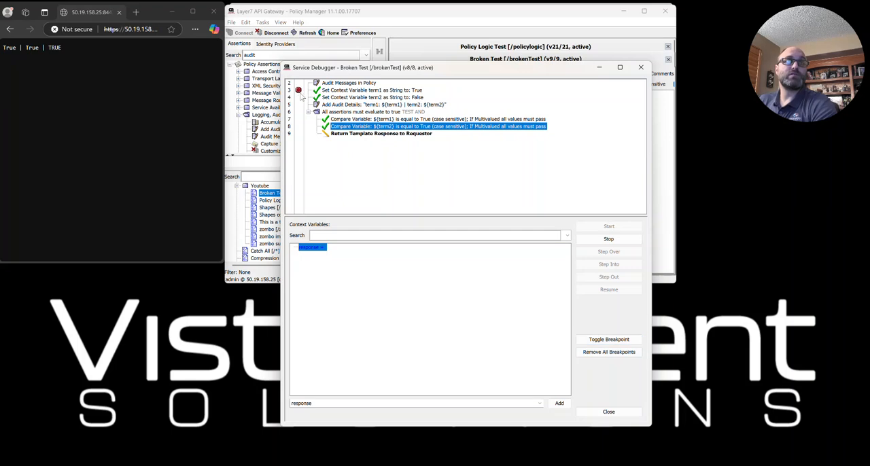
left_click(121, 29)
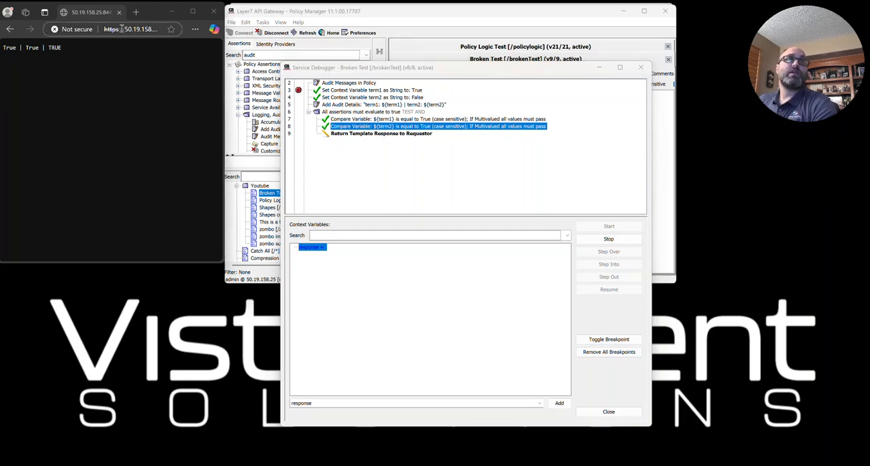
left_click(121, 28)
left_click(144, 32)
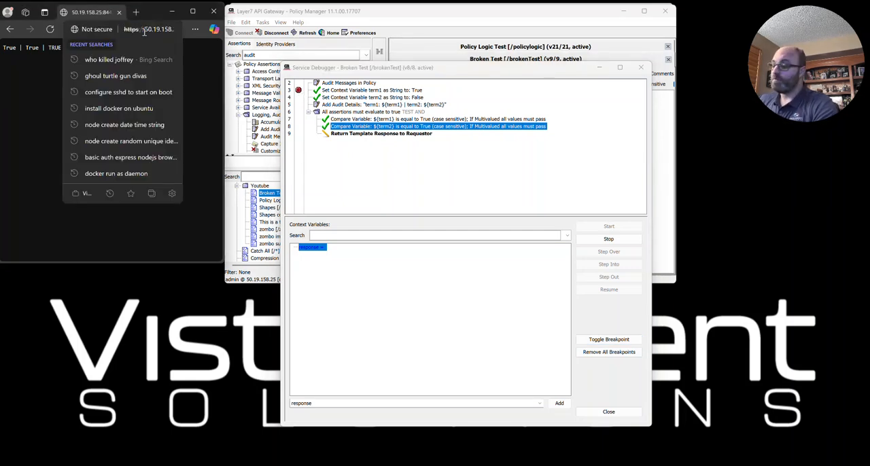
key("Return")
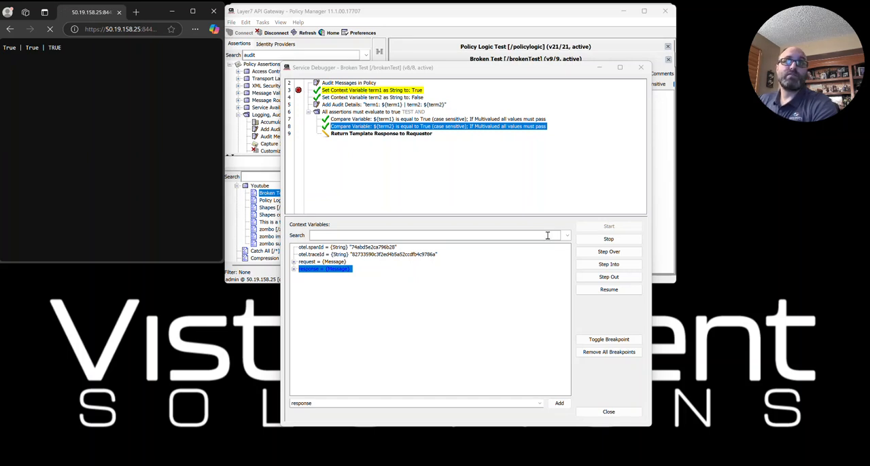
- Step into each assertion from assertion 3 through Return Template Response to Requestor until the policy run completes
left_click(608, 265)
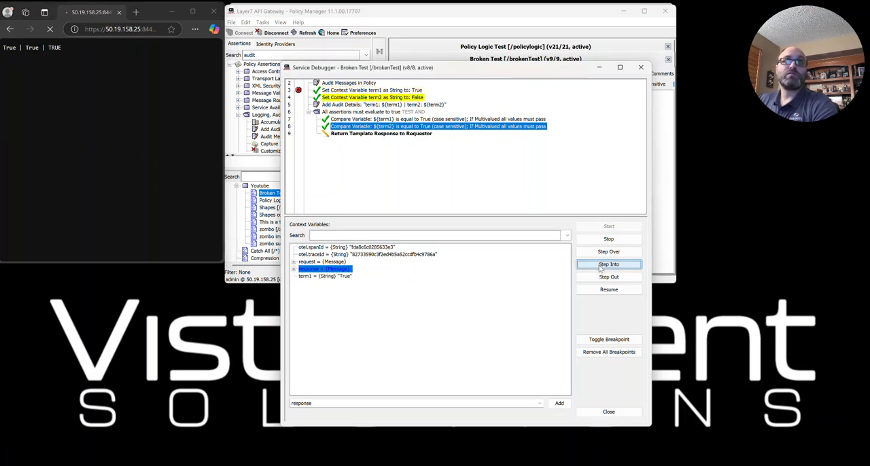
left_click(601, 268)
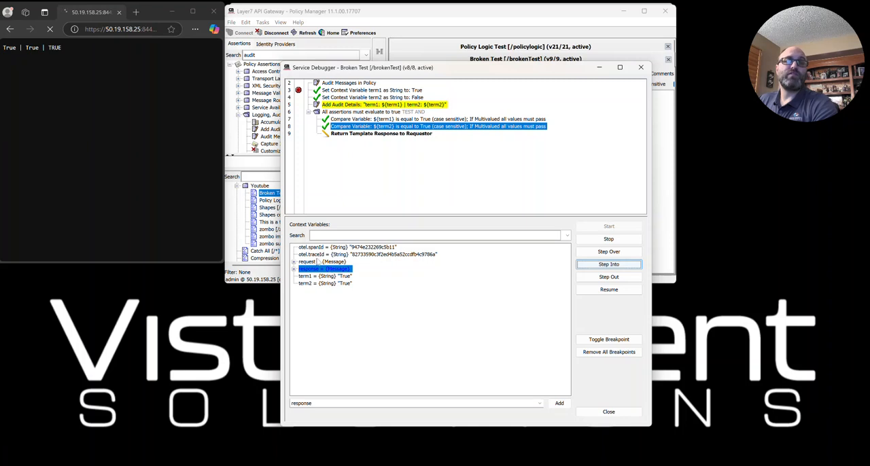
left_click(600, 267)
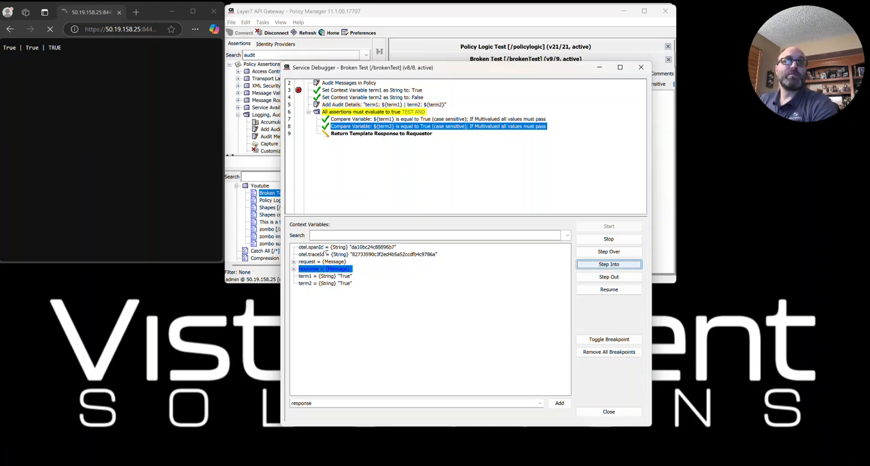
left_click(610, 265)
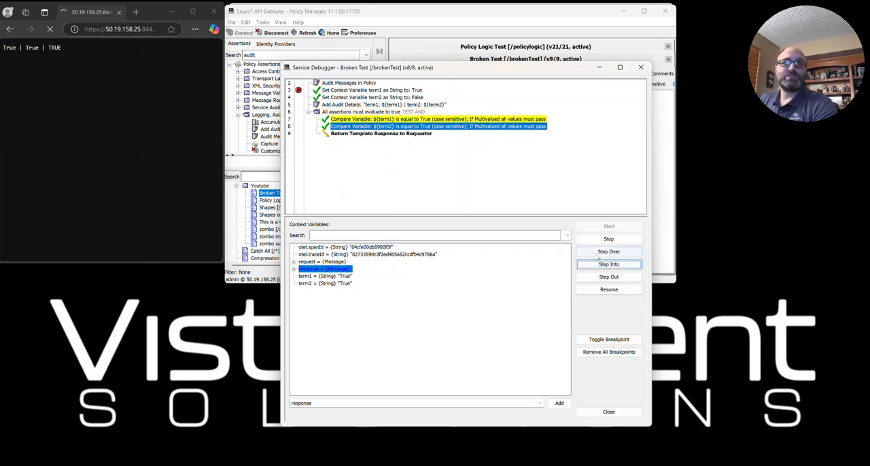
left_click(608, 266)
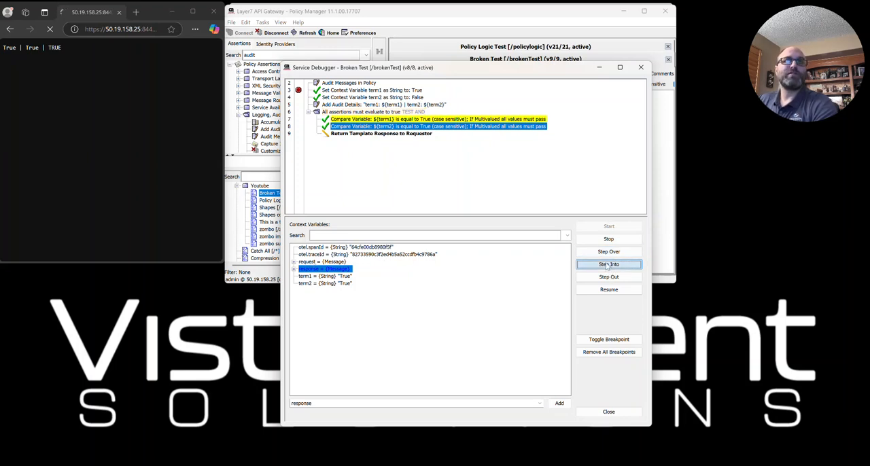
left_click(608, 265)
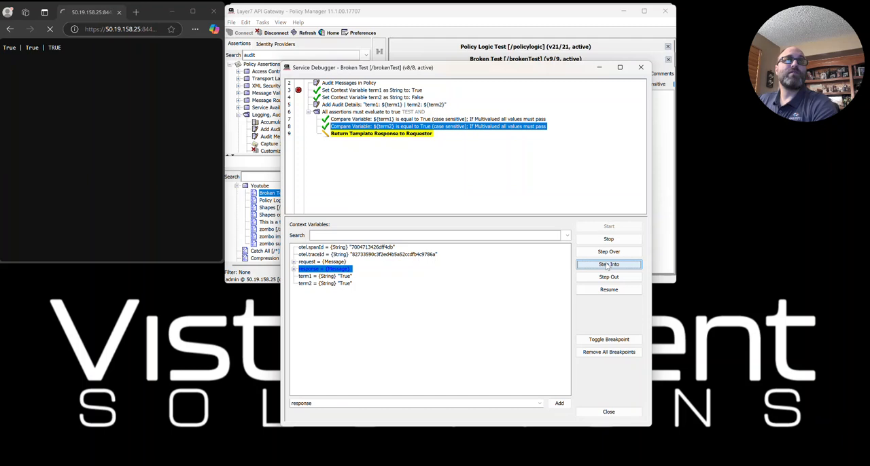
left_click(608, 265)
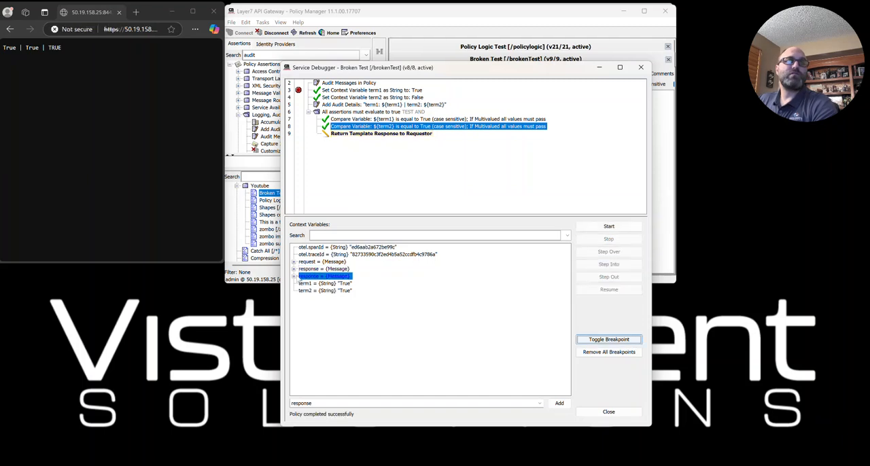
- Compare the contents of the built-in response message with the watched response variable, and collapse both
left_click(294, 278)
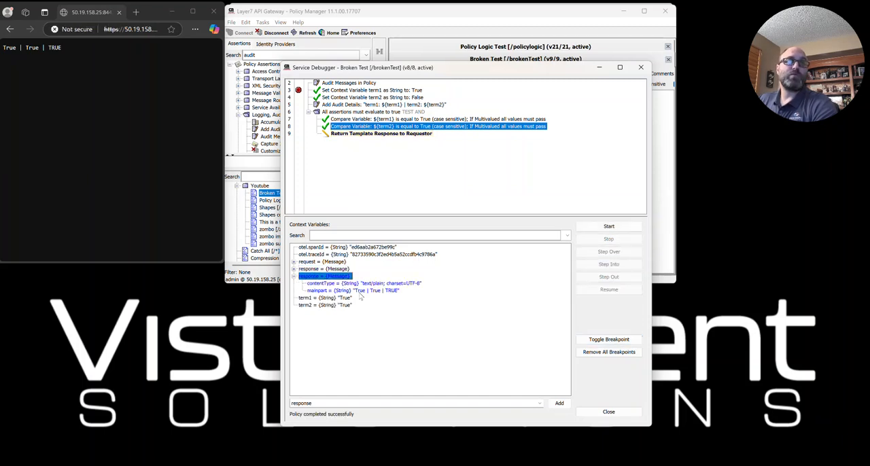
left_click(293, 269)
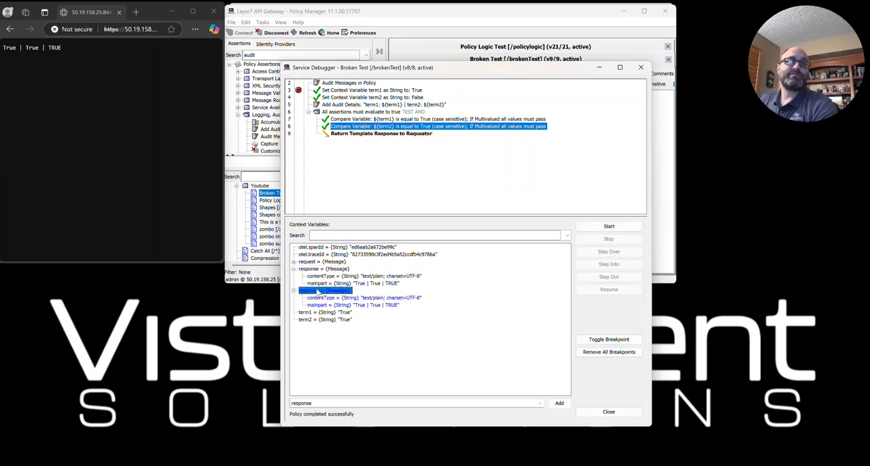
left_click(293, 291)
left_click(293, 269)
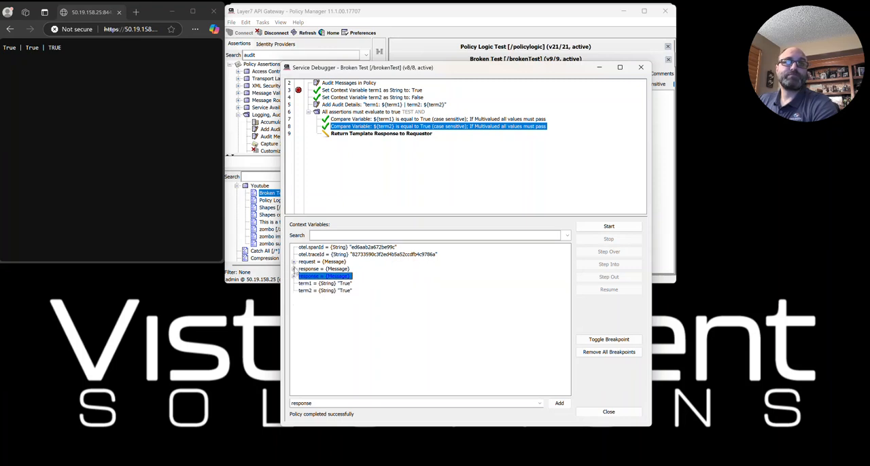
- Try adding breakpoints on assertions 8 and 6, clear all breakpoints and the watched response variable, and close the Service Debugger
left_click(607, 340)
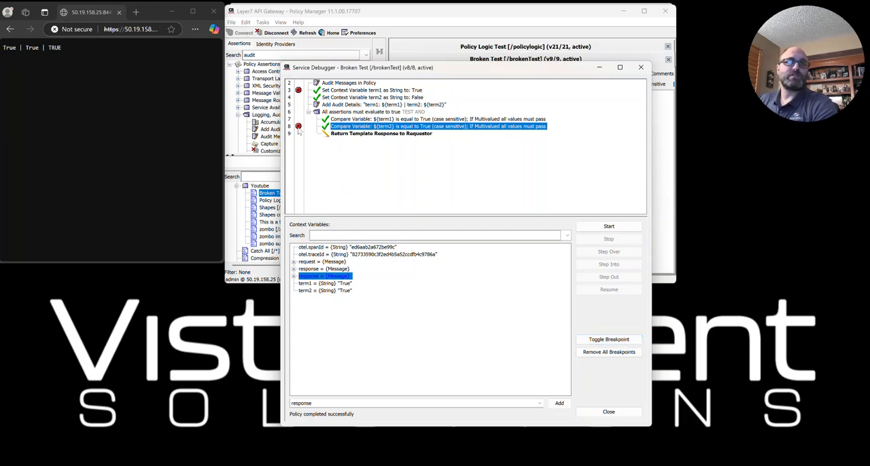
left_click(298, 113)
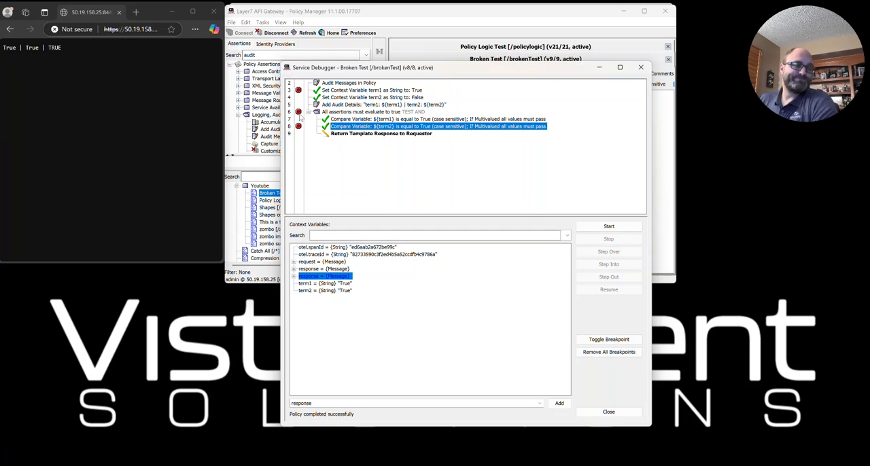
left_click(596, 416)
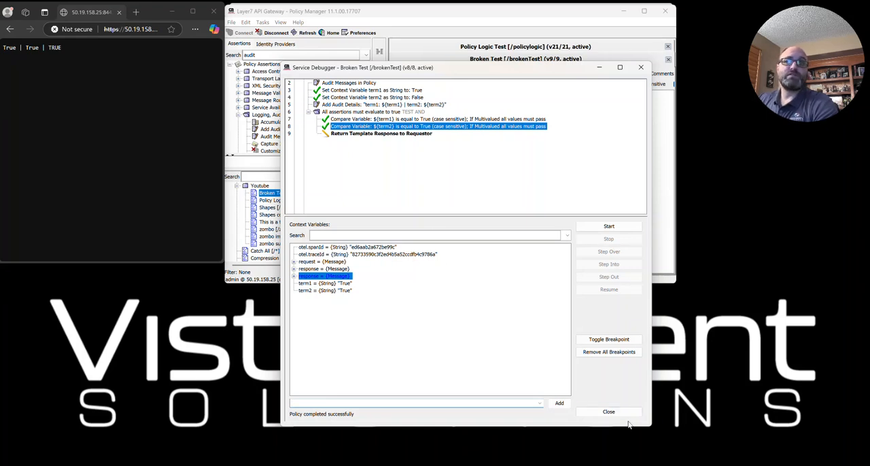
left_click(608, 411)
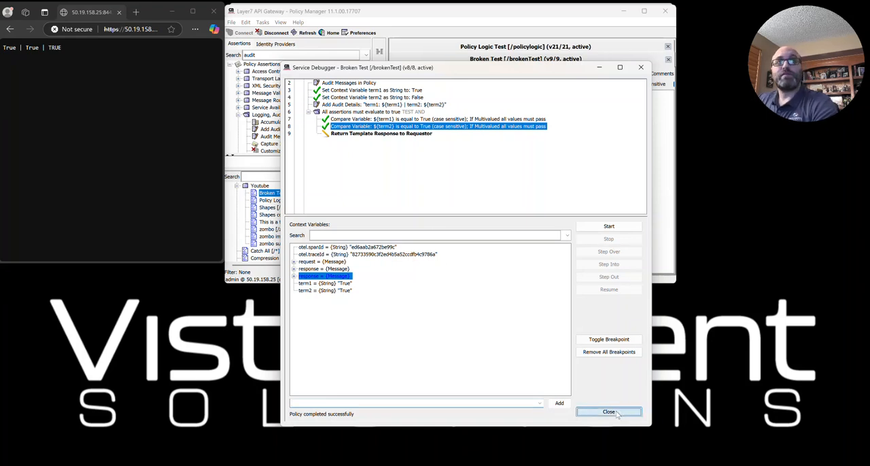